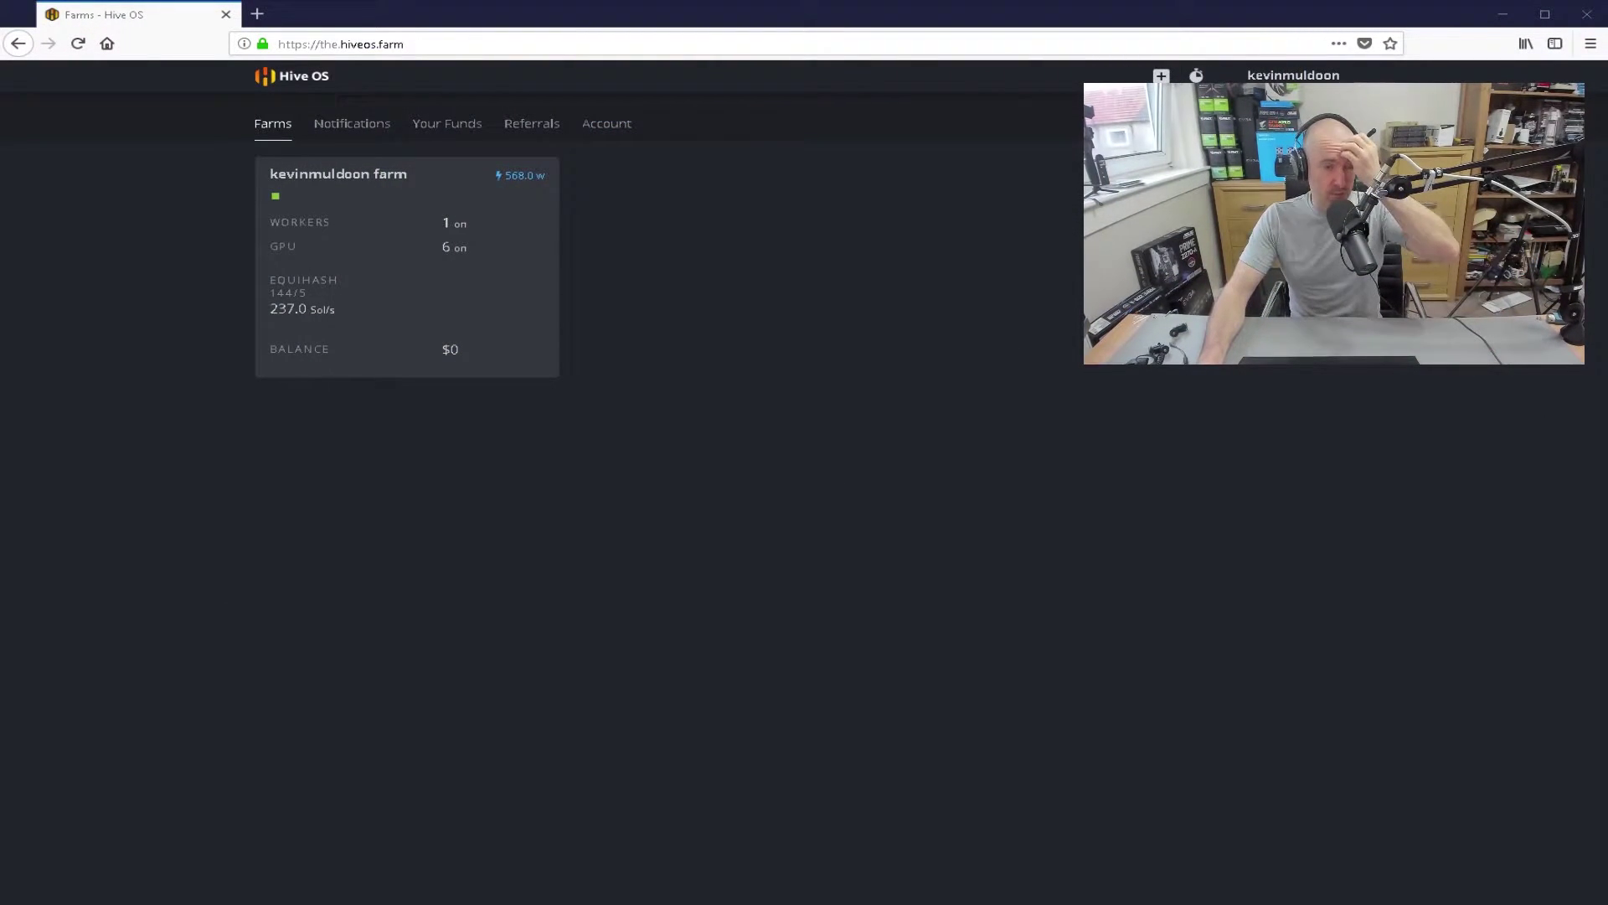
Open the farm to list its workers, RIG3 mining at 236.0 Sol/s and RIG 4 offline
left_click(446, 360)
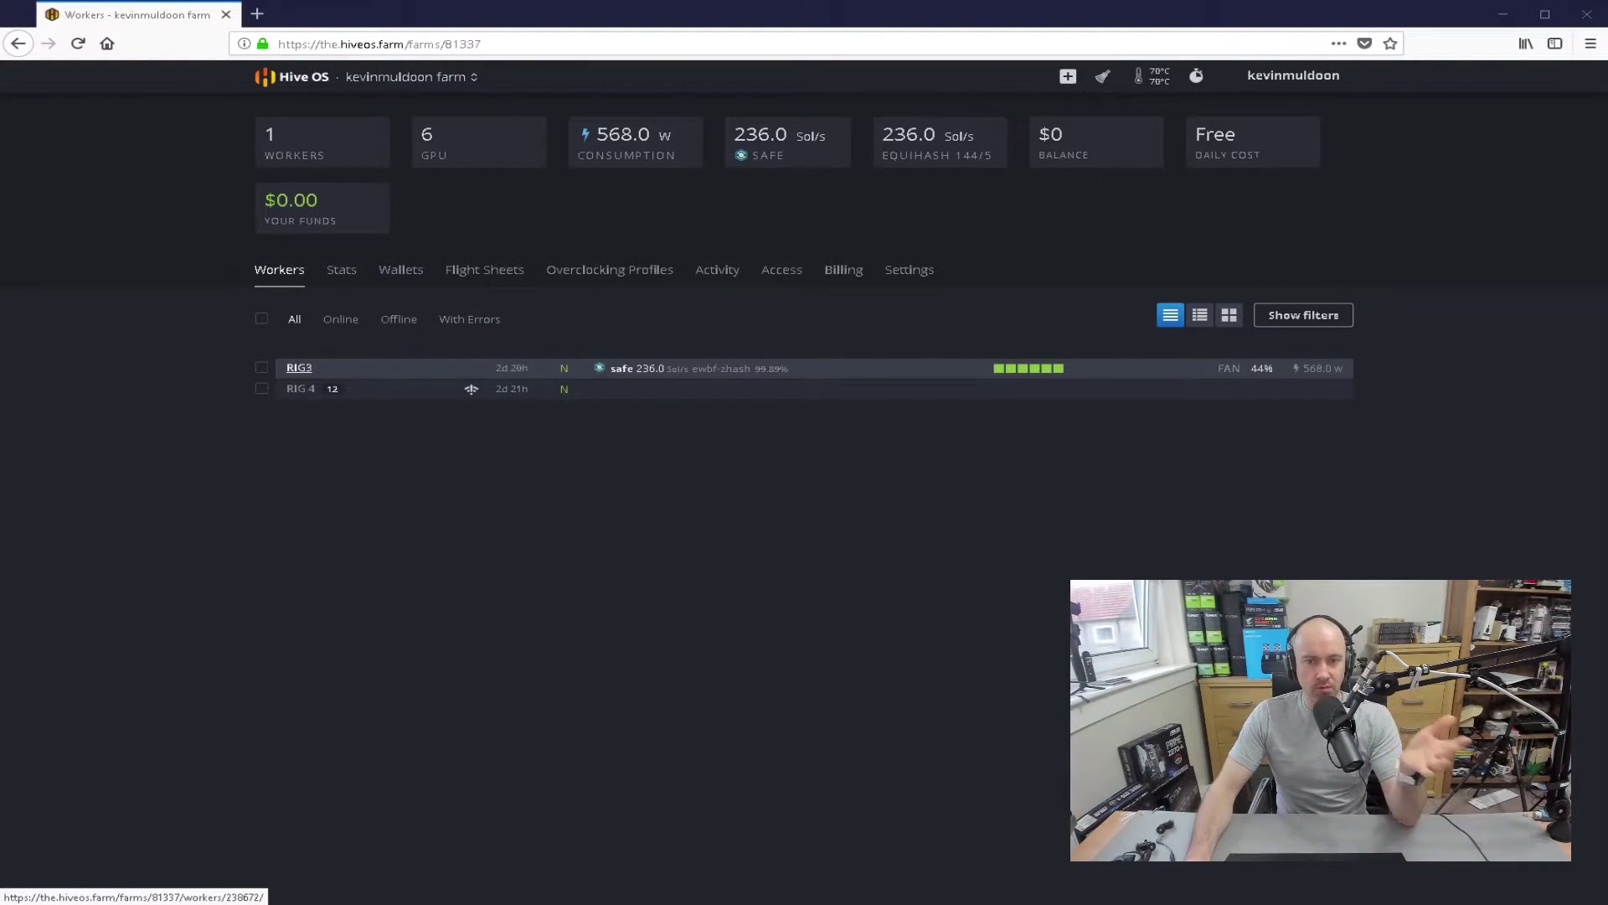
Open RIG3's overview and highlight the power draw of GPUs 0, 2, 3 and 4
left_click(299, 368)
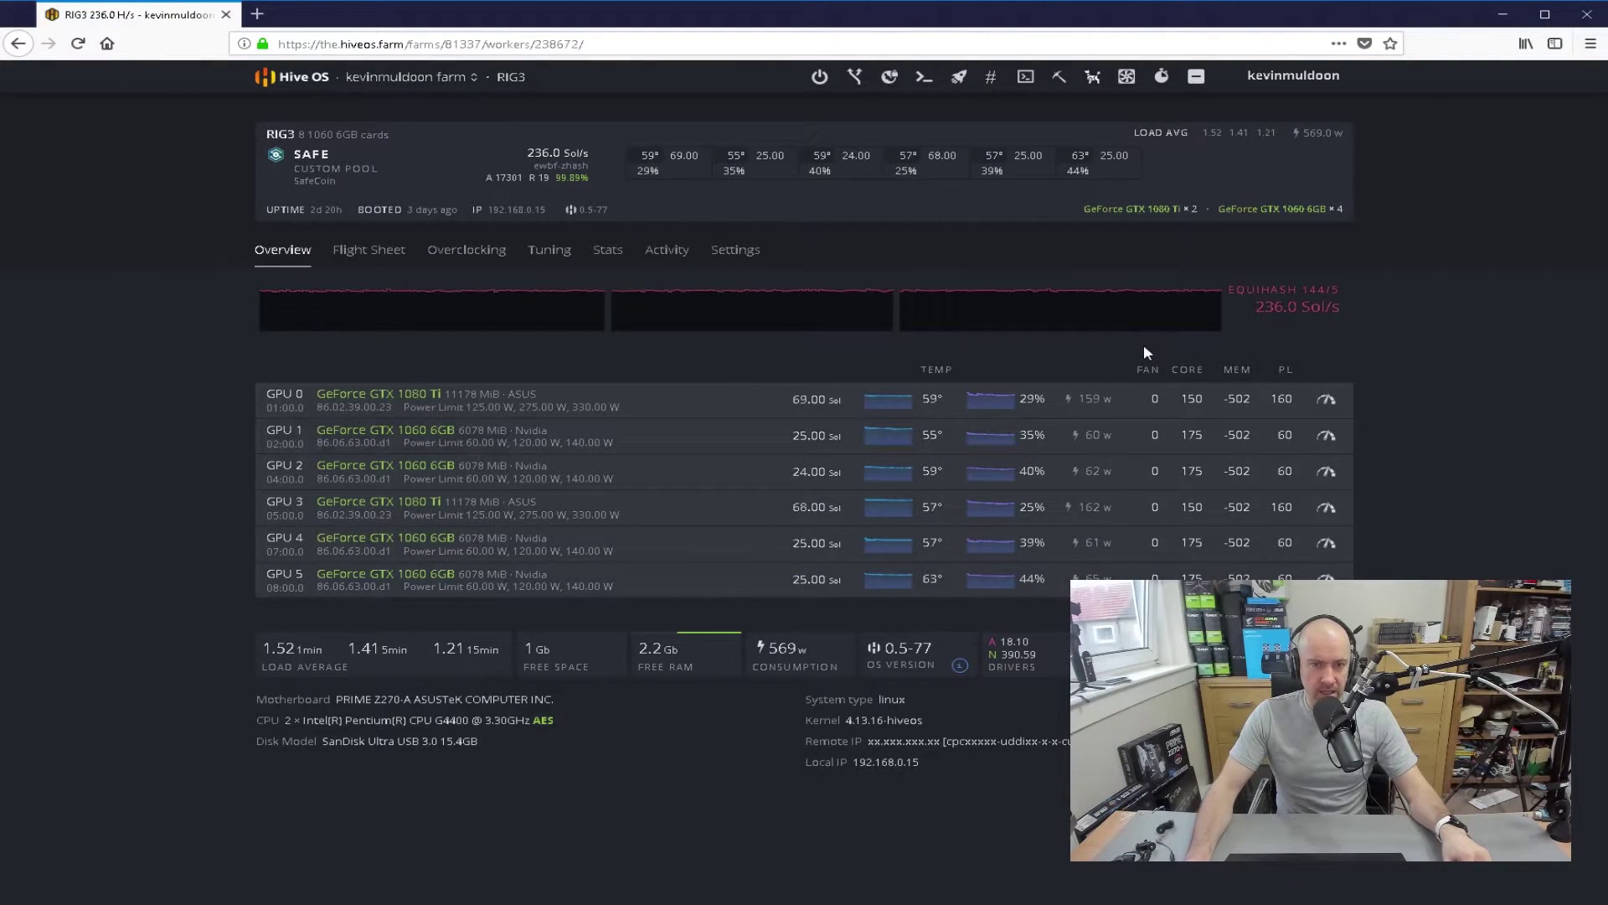
left_click_drag(1114, 399, 1079, 400)
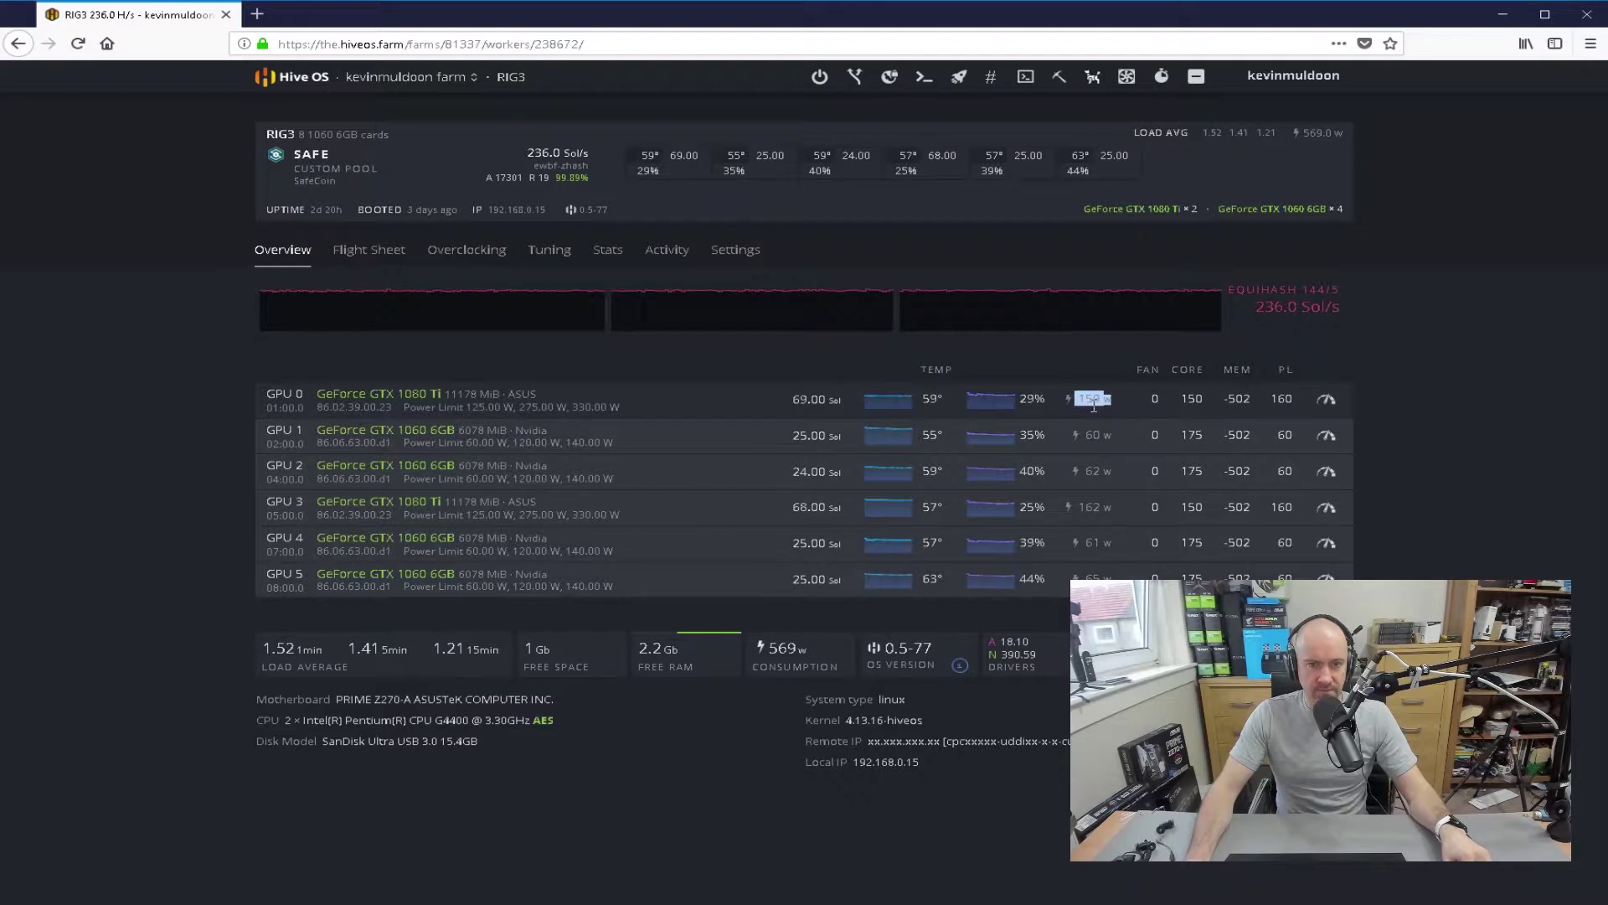
left_click_drag(1115, 507, 1088, 511)
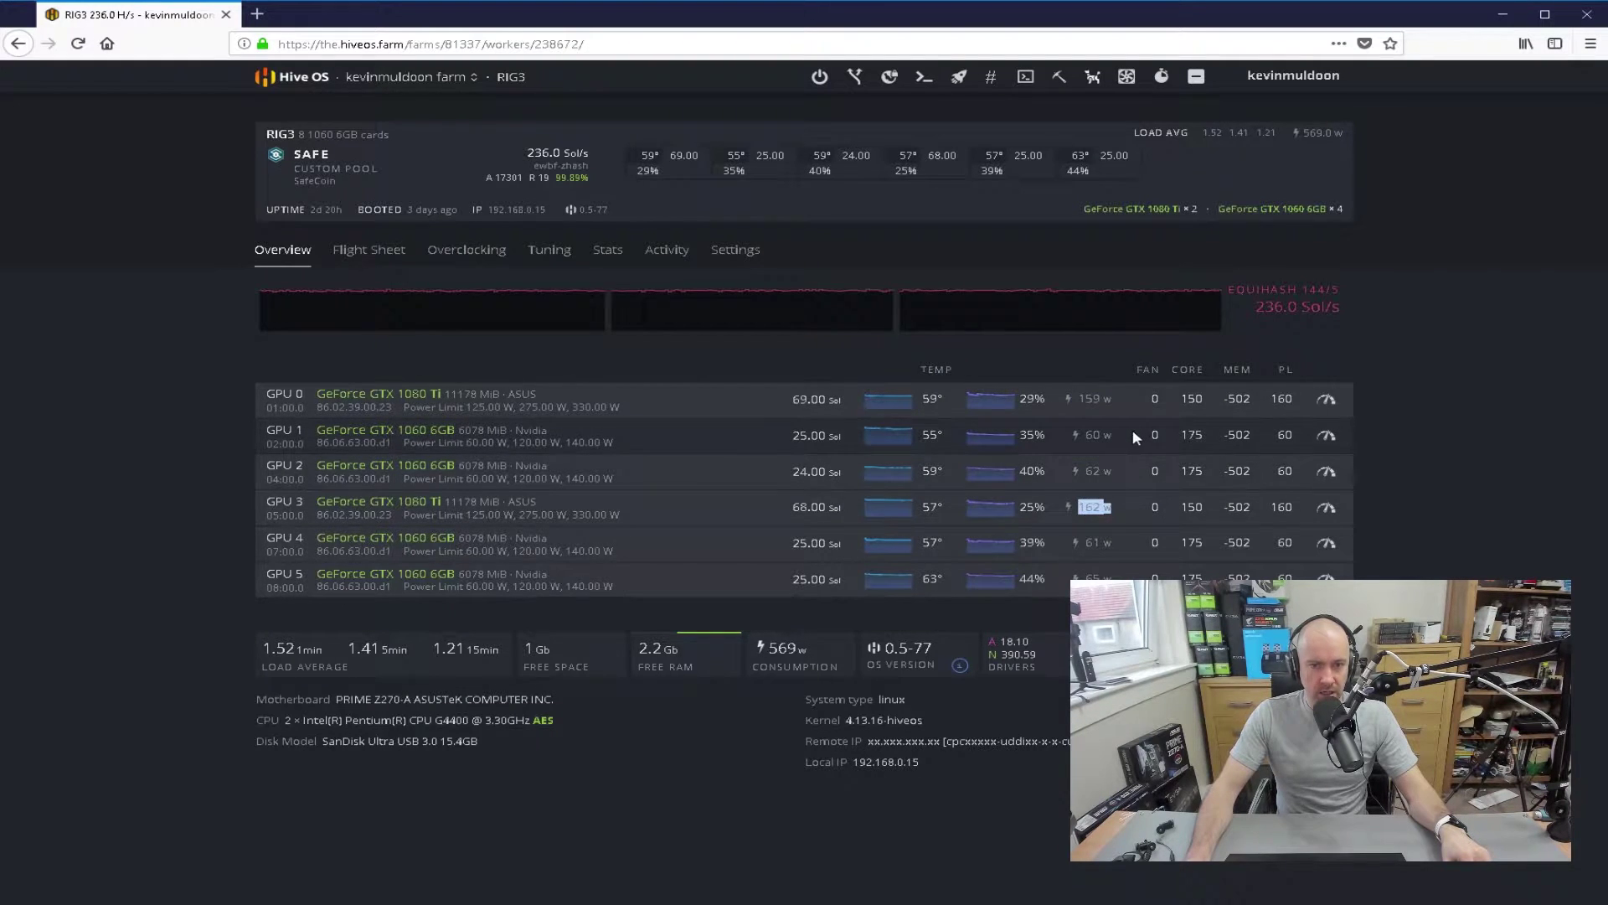
left_click_drag(1114, 435, 1083, 437)
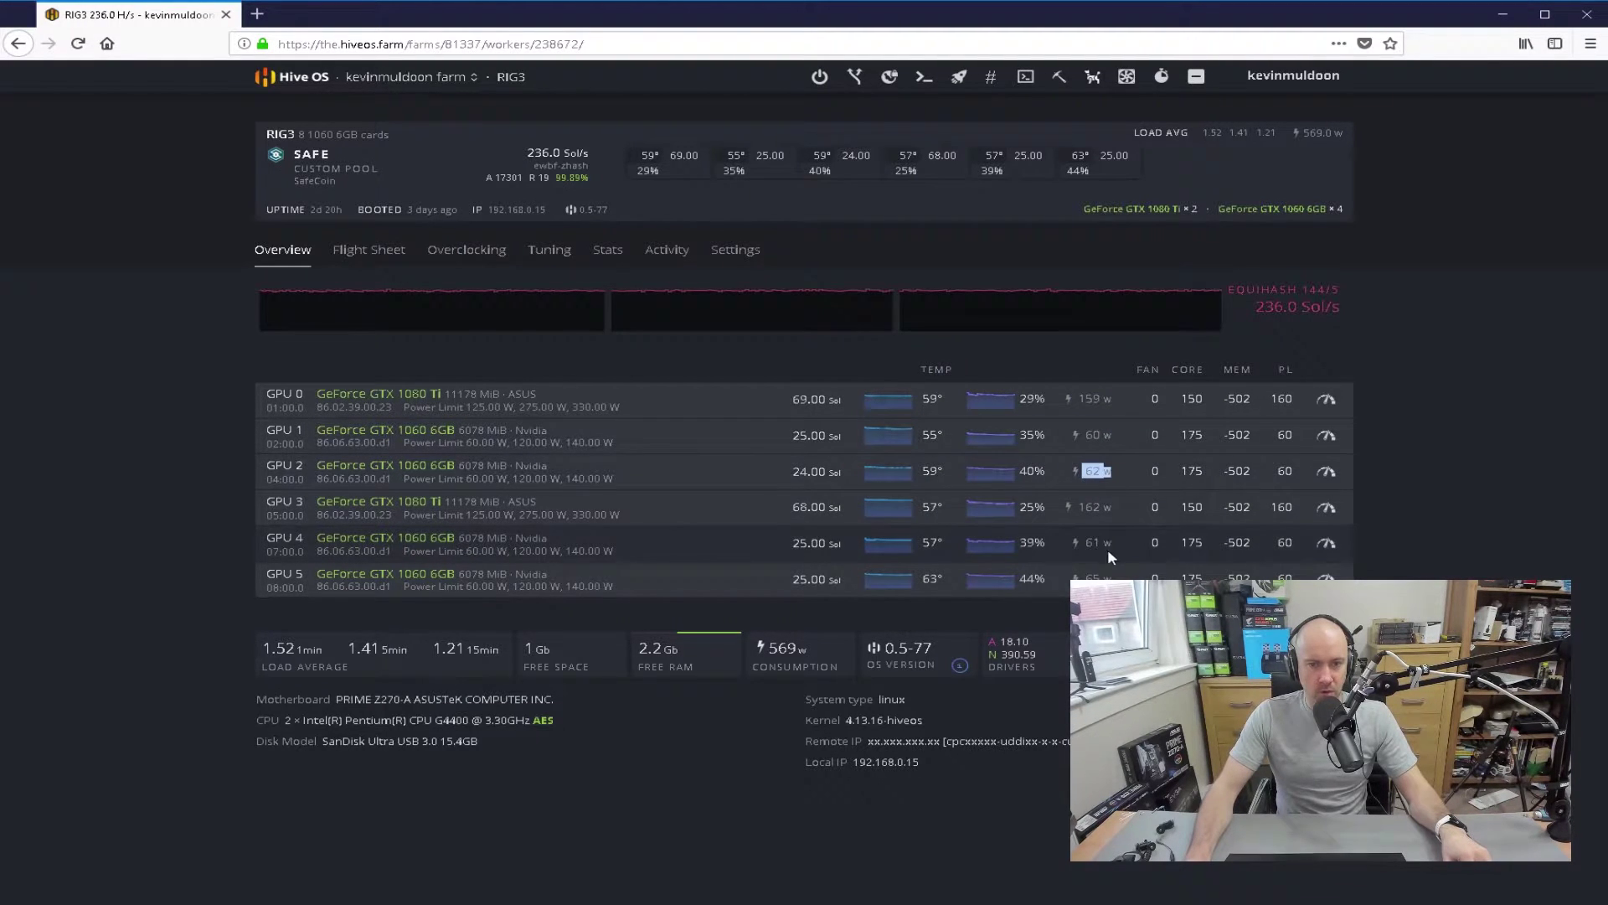
left_click_drag(1110, 543, 1066, 582)
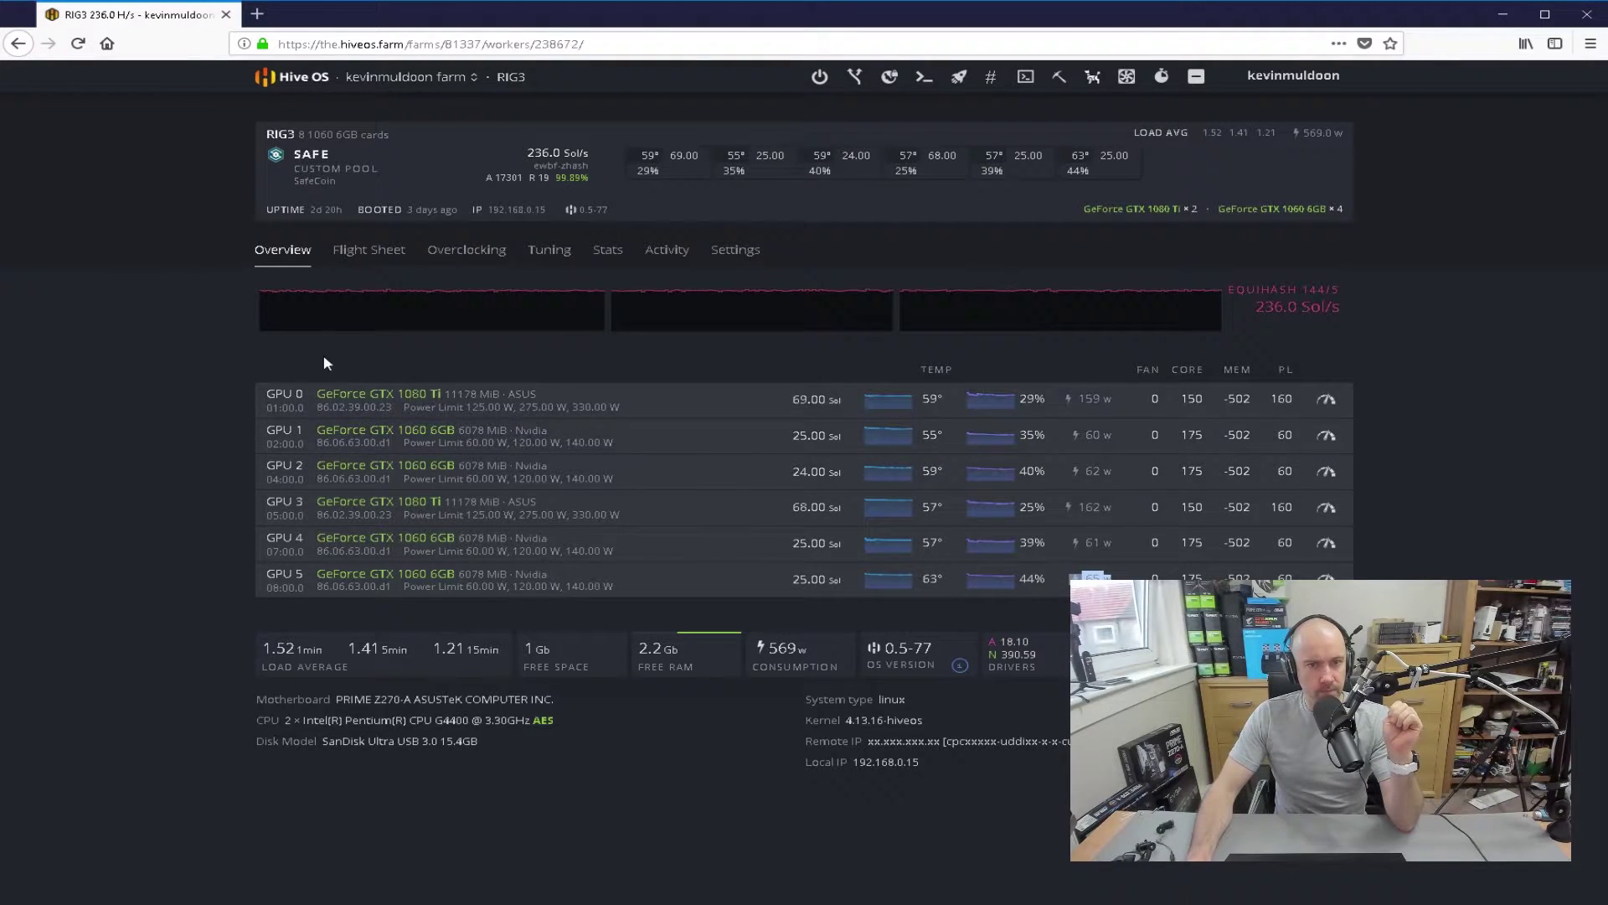
Compare GPU 0's 160 power limit with its 159 W draw, then highlight GPU 3's 162 W draw
left_click_drag(1295, 401, 1274, 400)
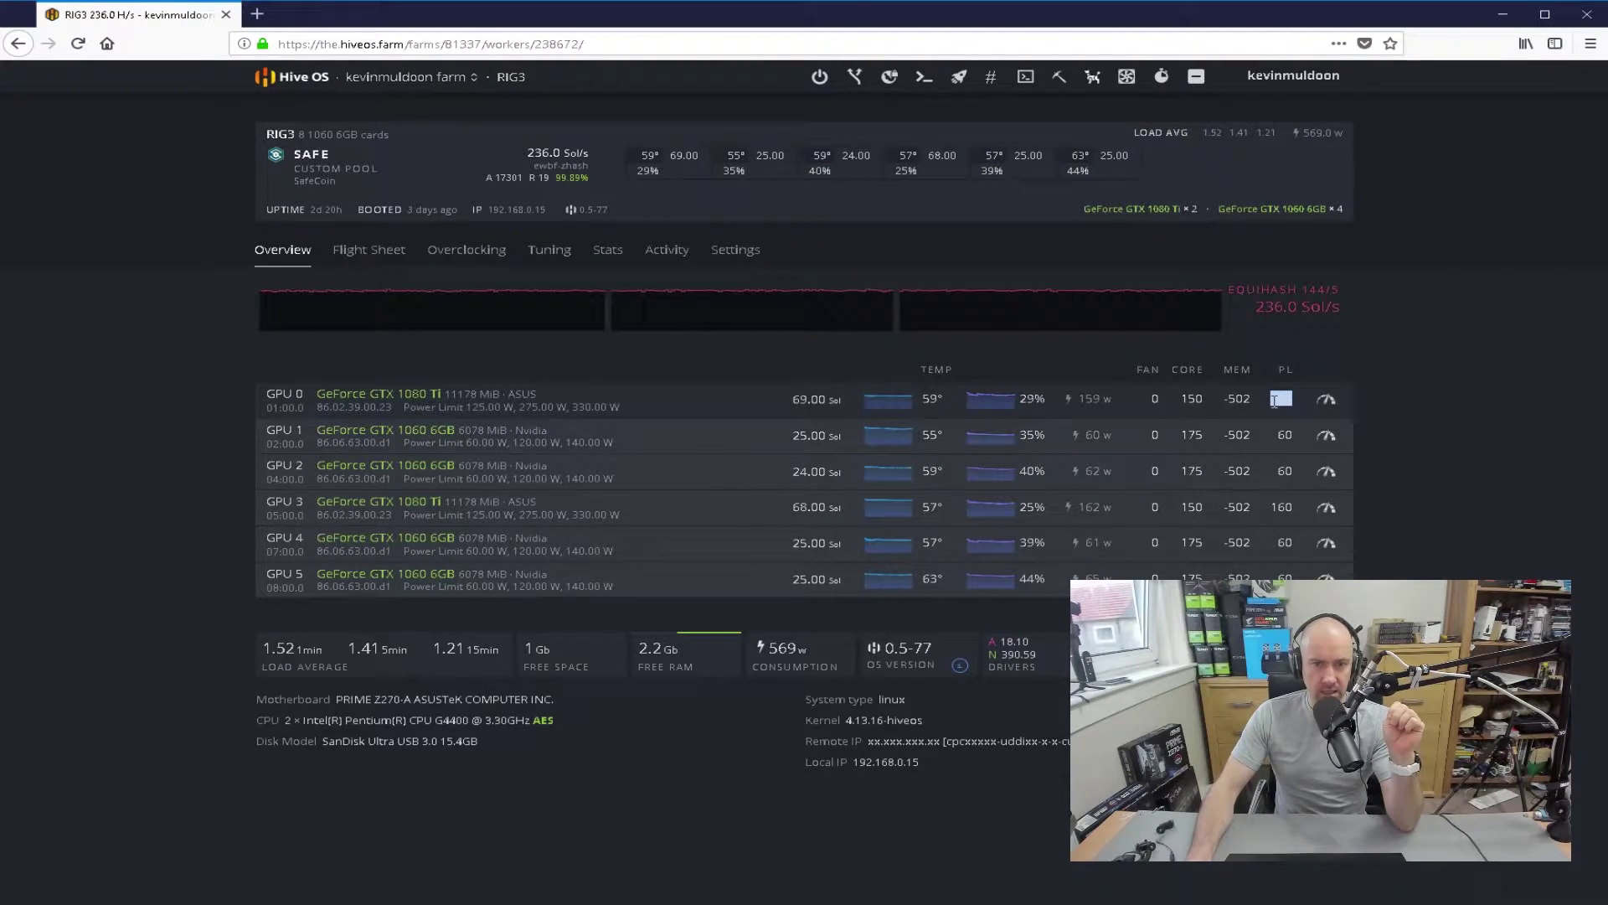
left_click(1290, 407)
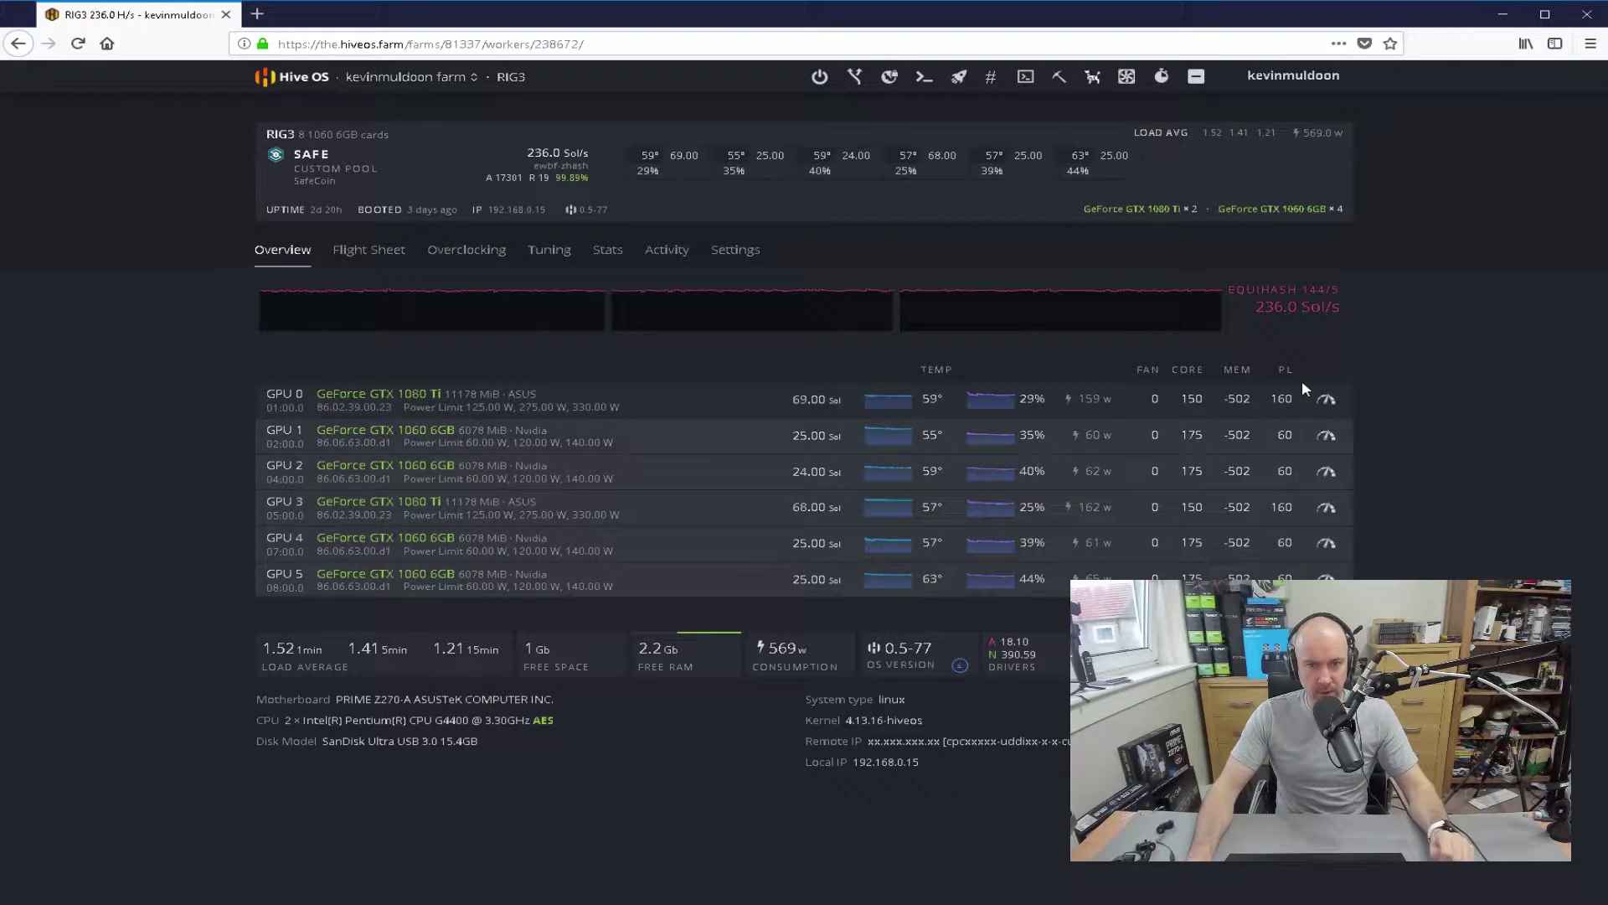
mouse_move(1117, 399)
left_mouse_down()
mouse_move(1088, 399)
mouse_move(1130, 400)
left_mouse_up()
left_click(1289, 399)
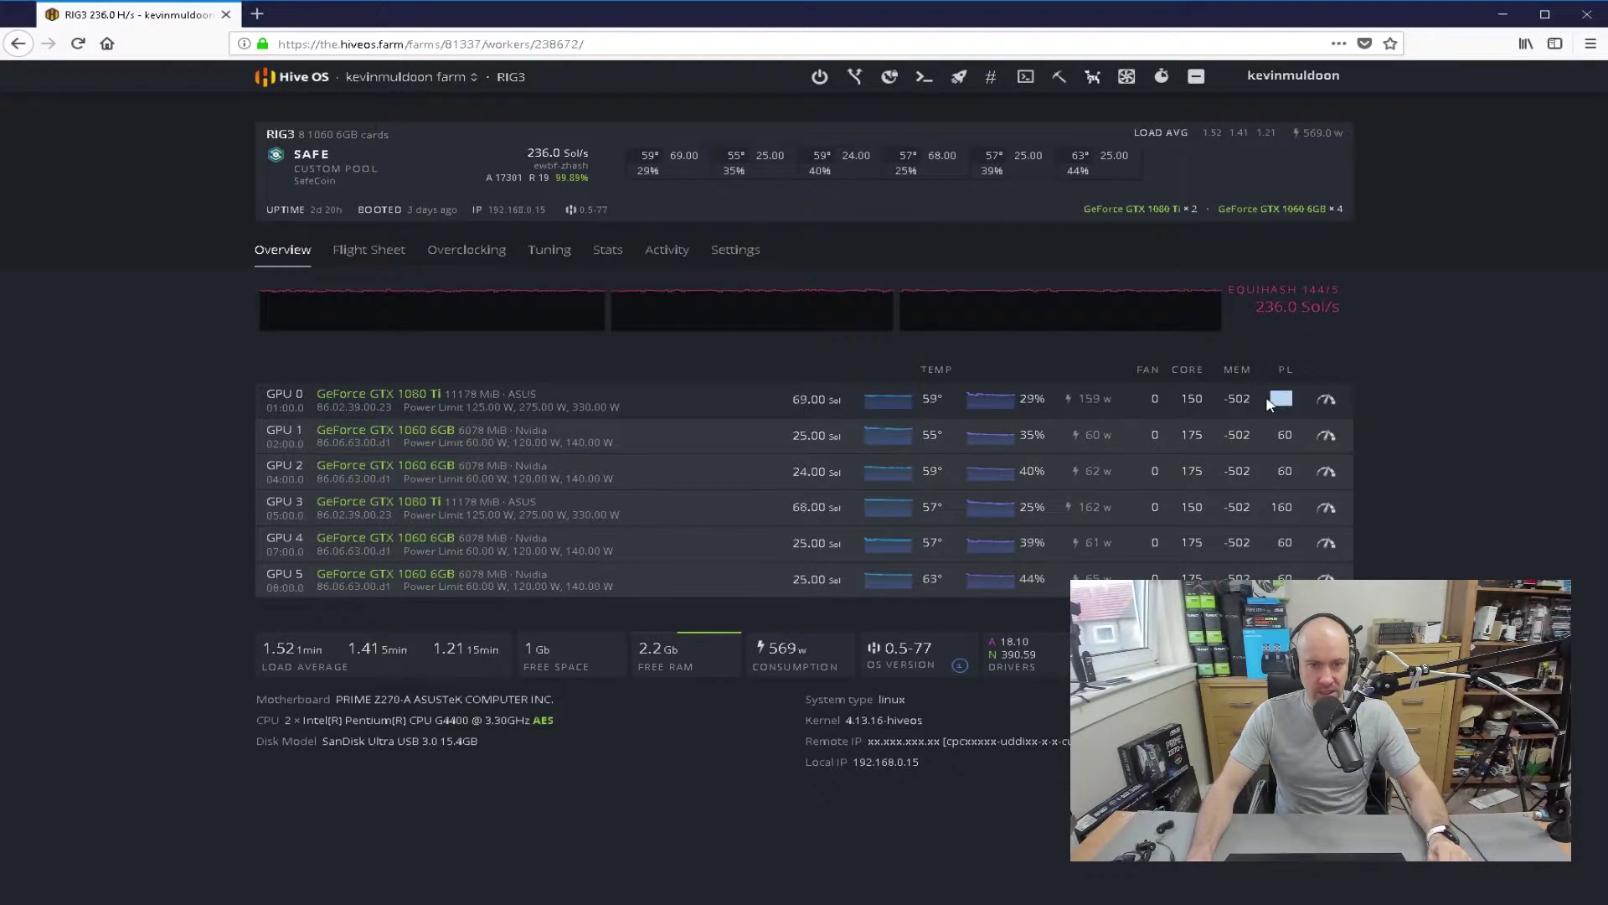
left_click_drag(1114, 510, 1080, 509)
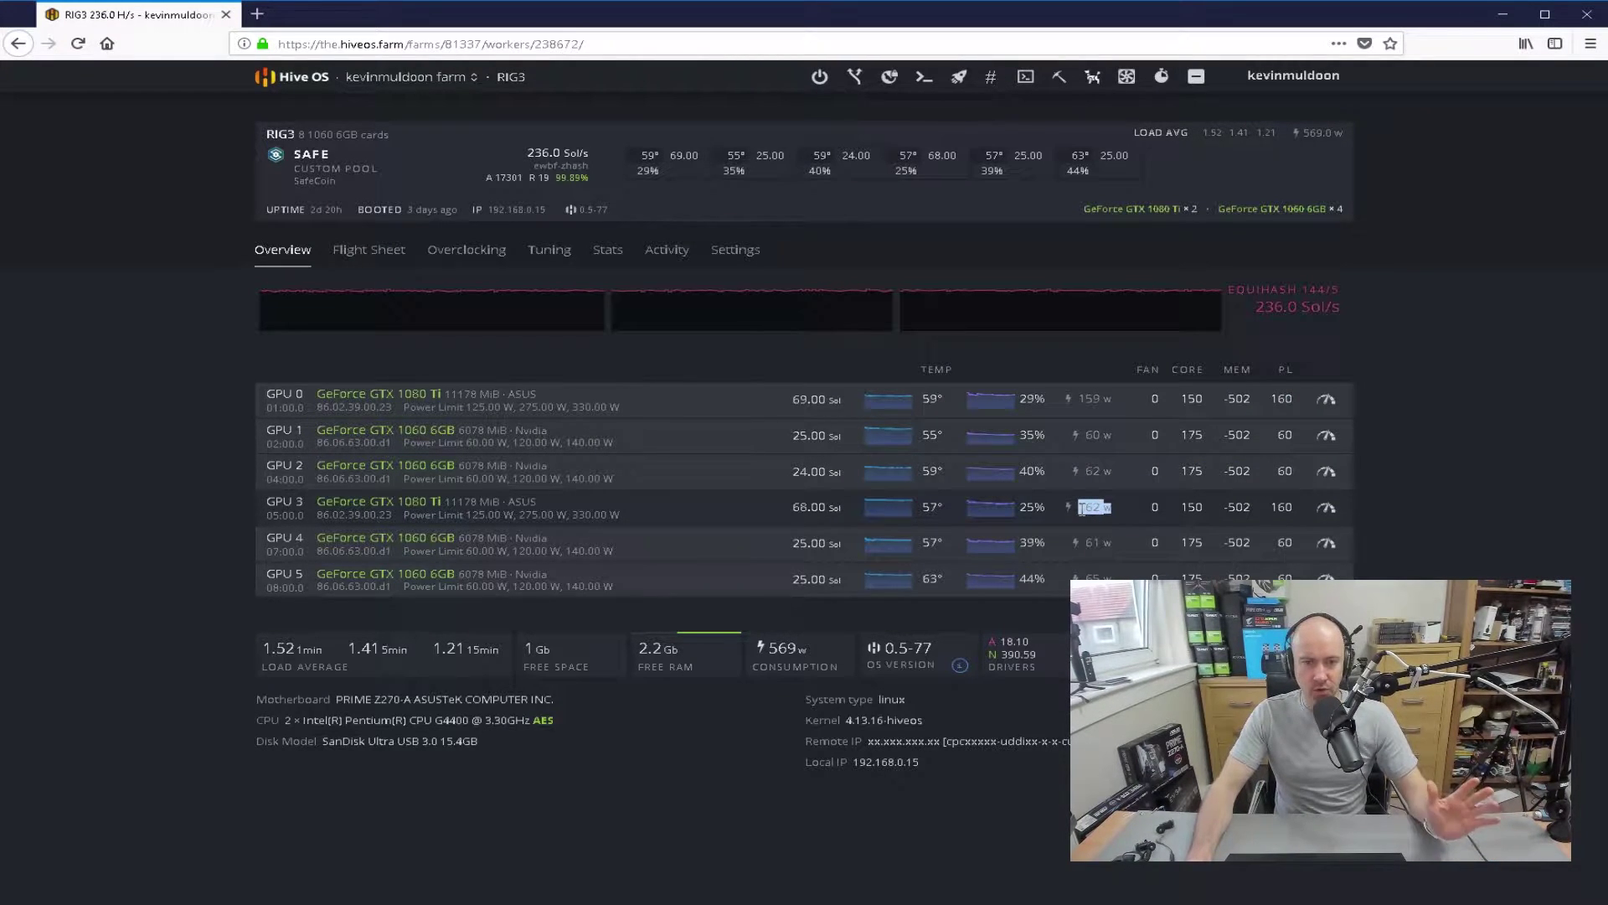
left_click(1114, 507)
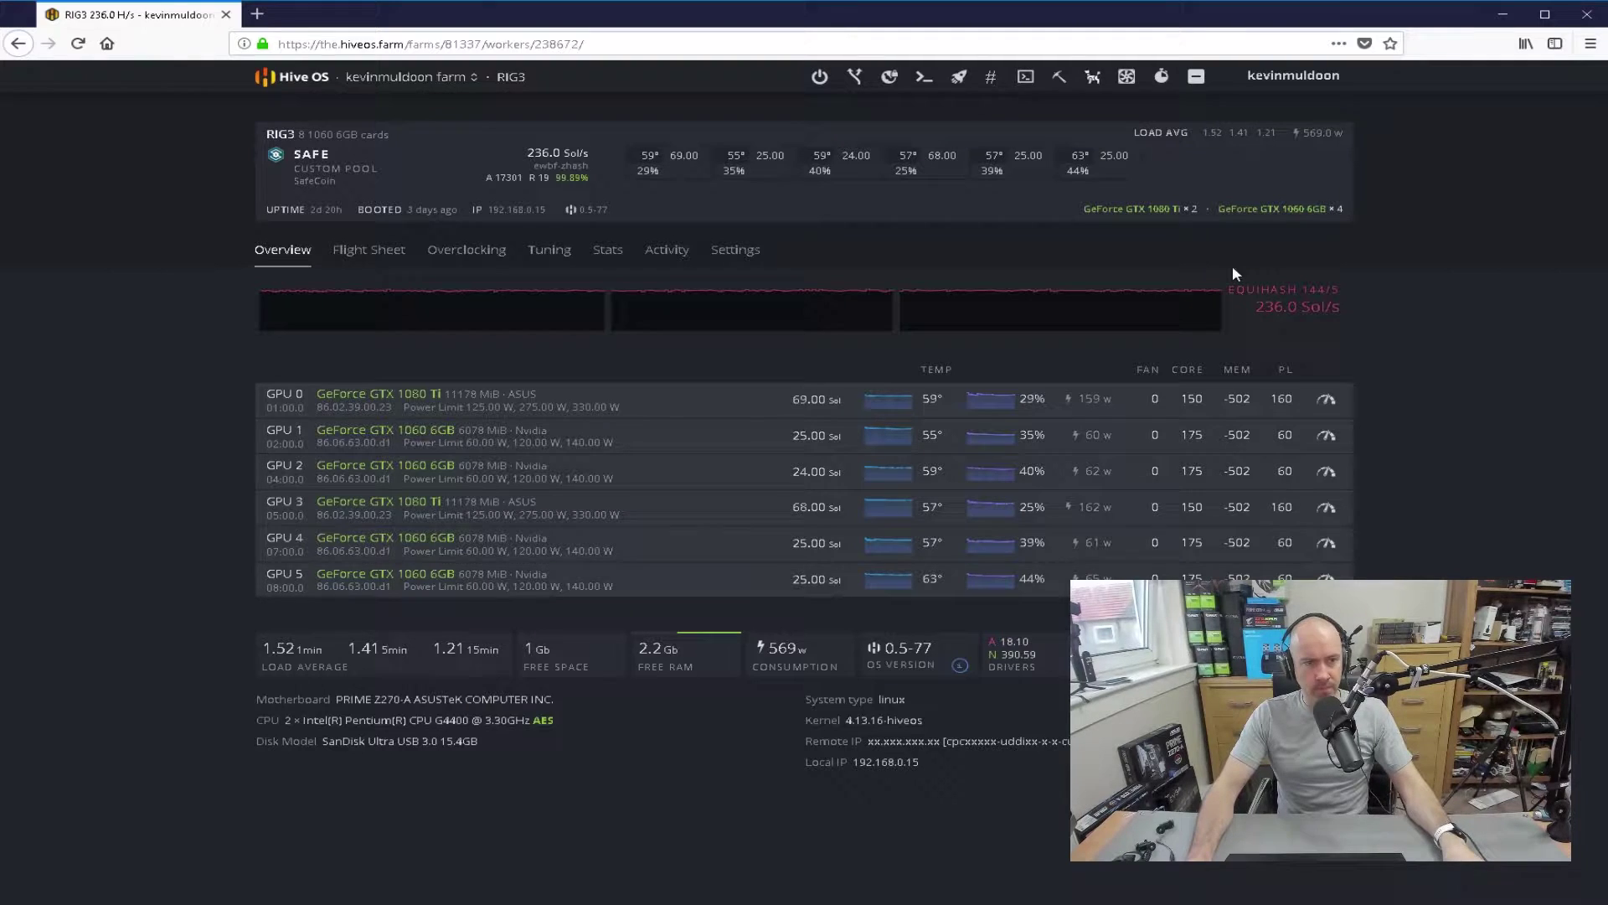
left_click(23, 50)
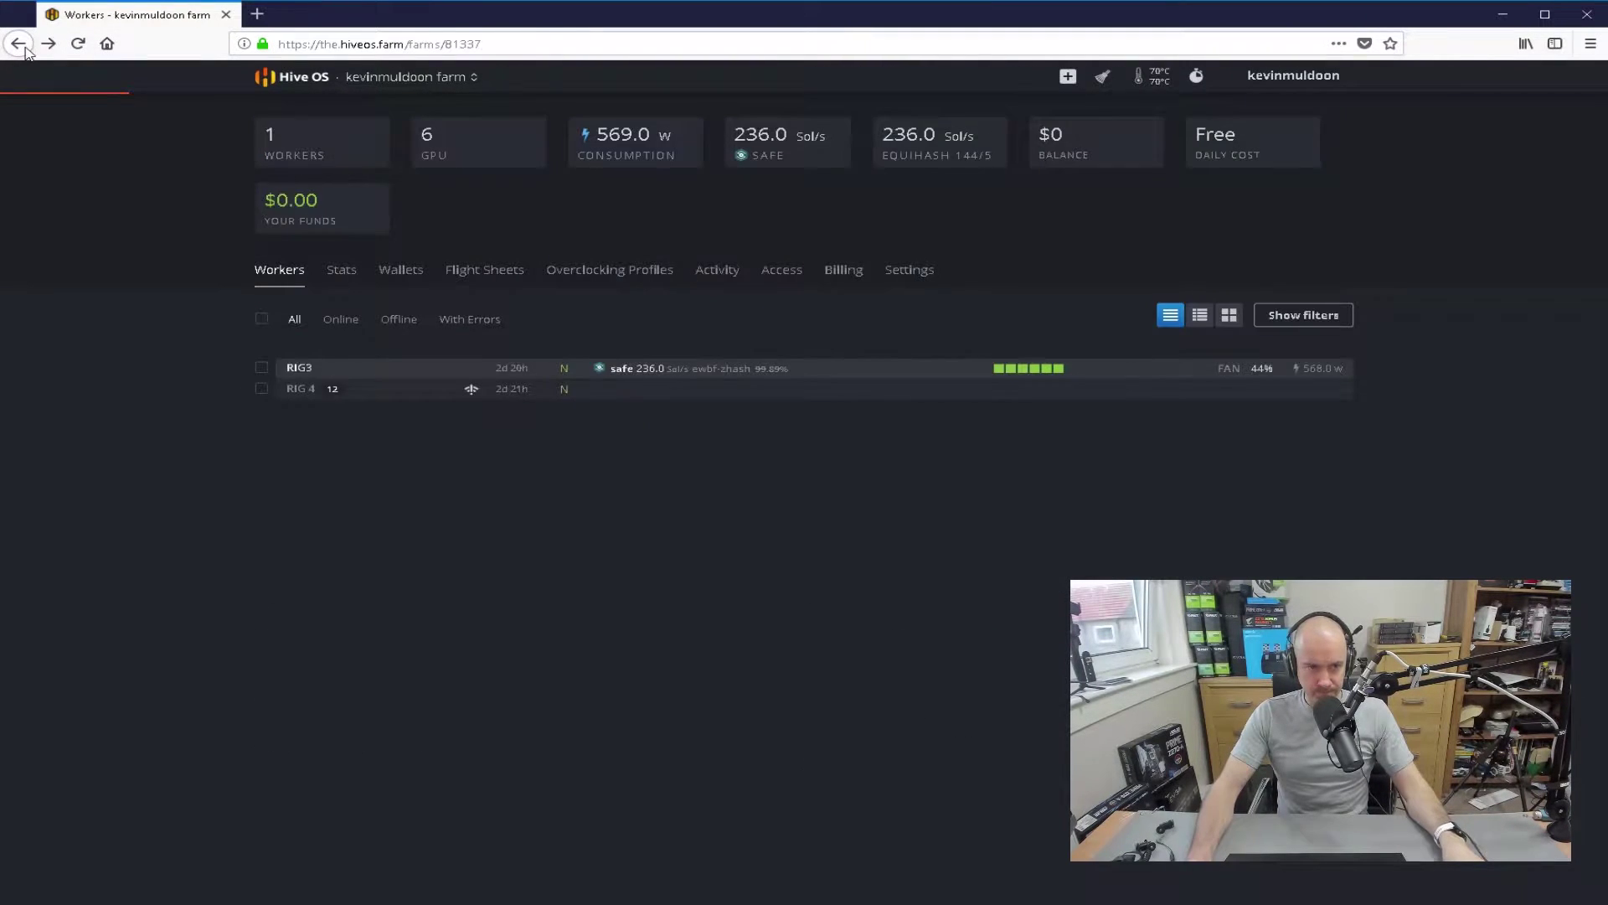
left_click(634, 273)
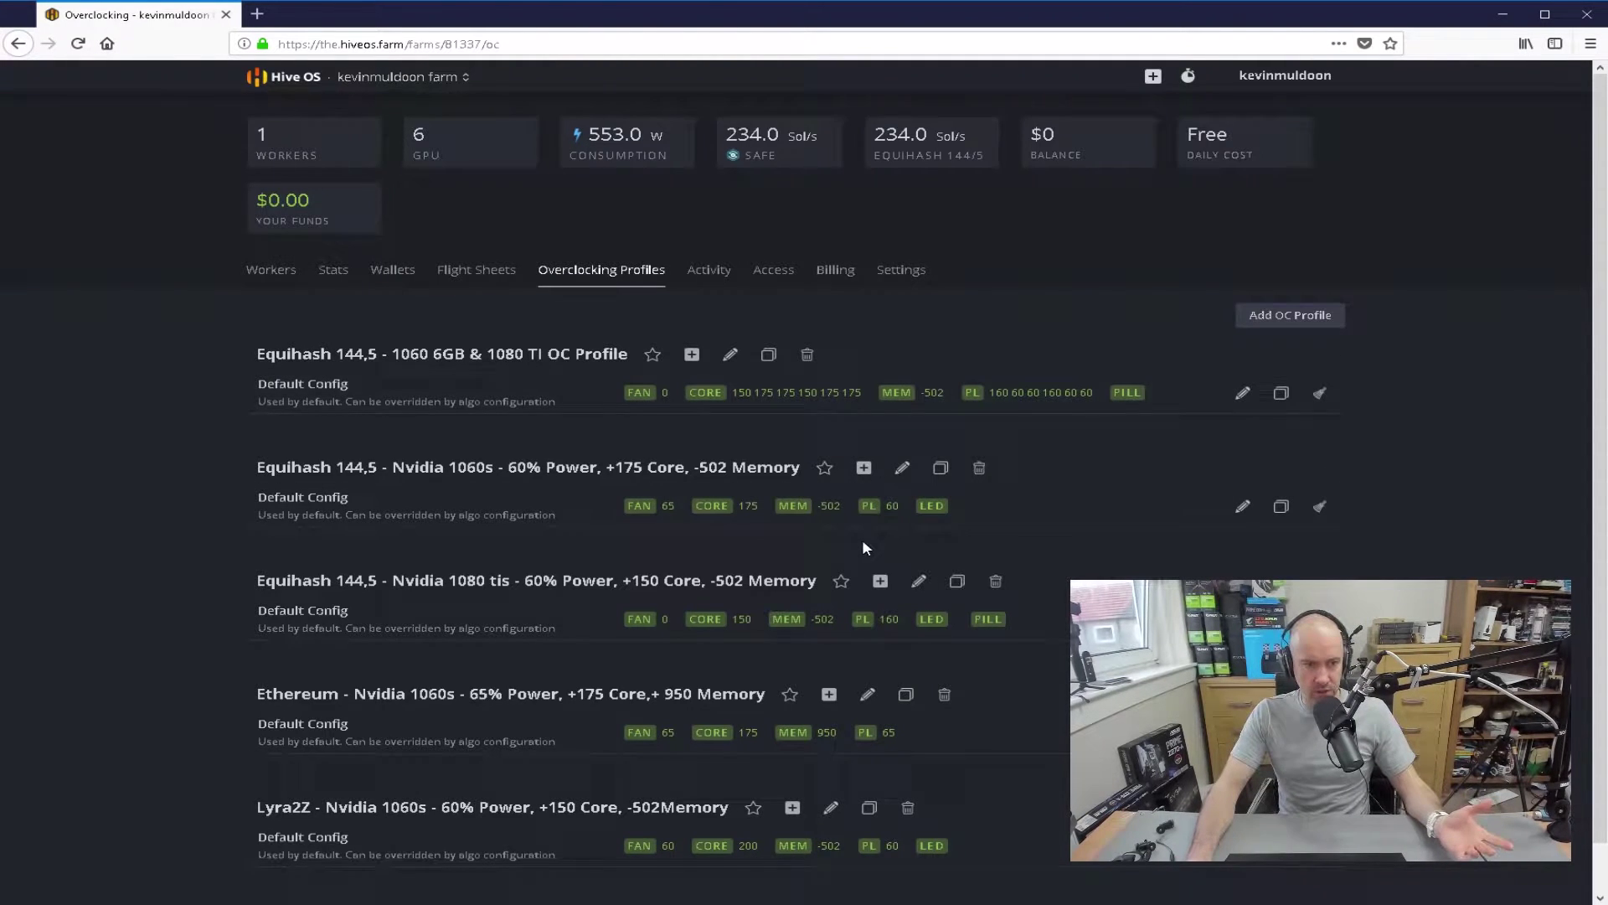
scroll(922, 569, "down", 1)
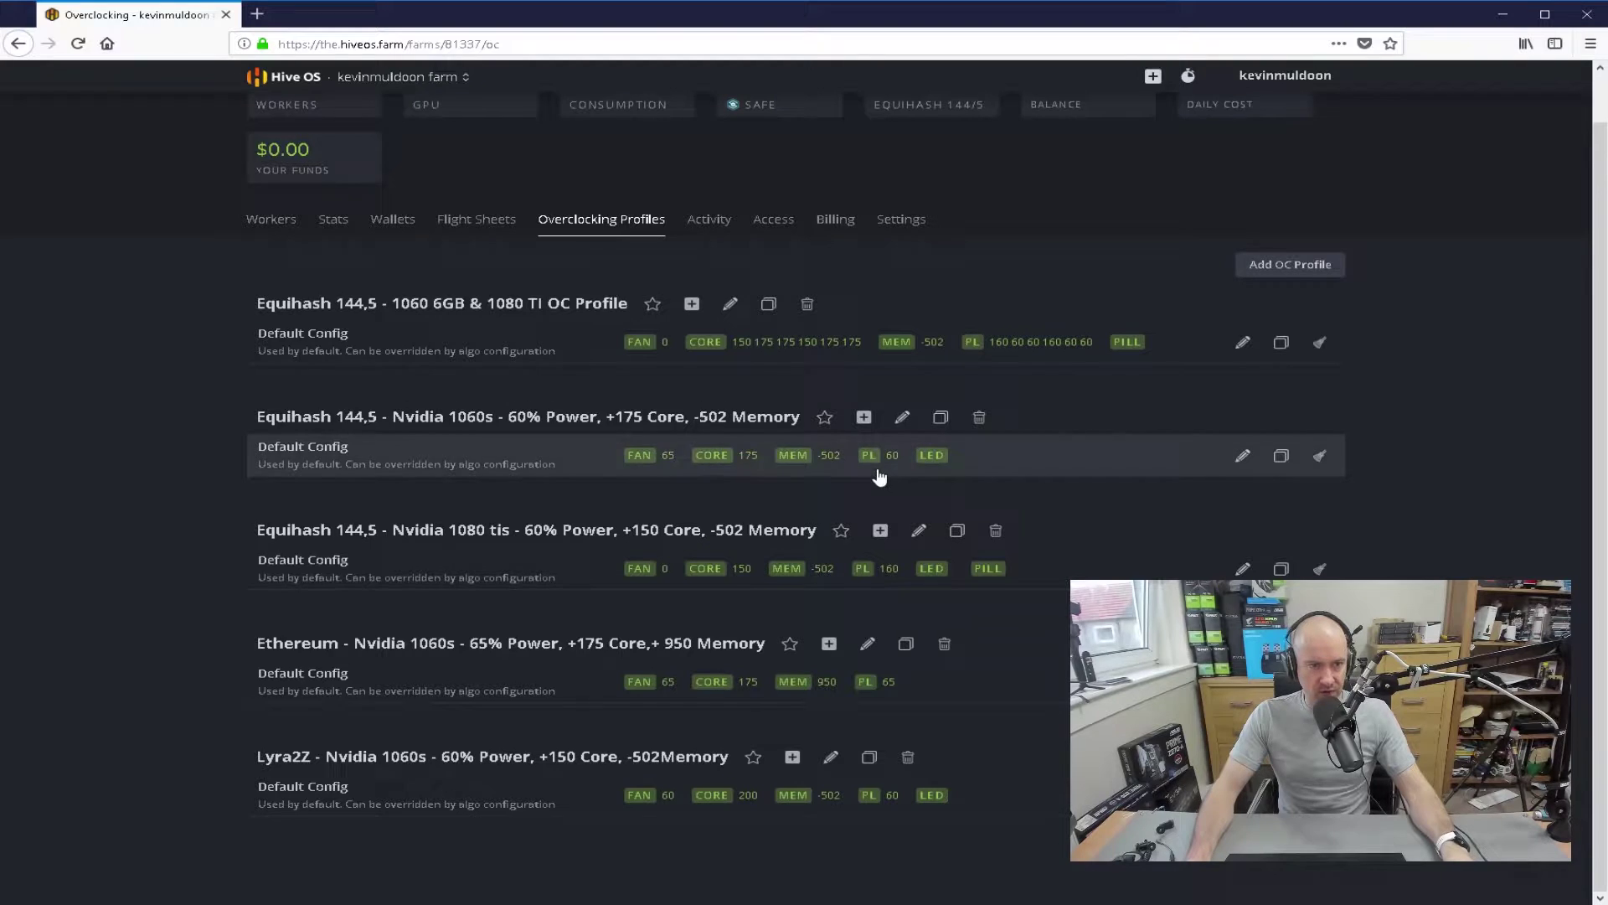
left_click(1242, 456)
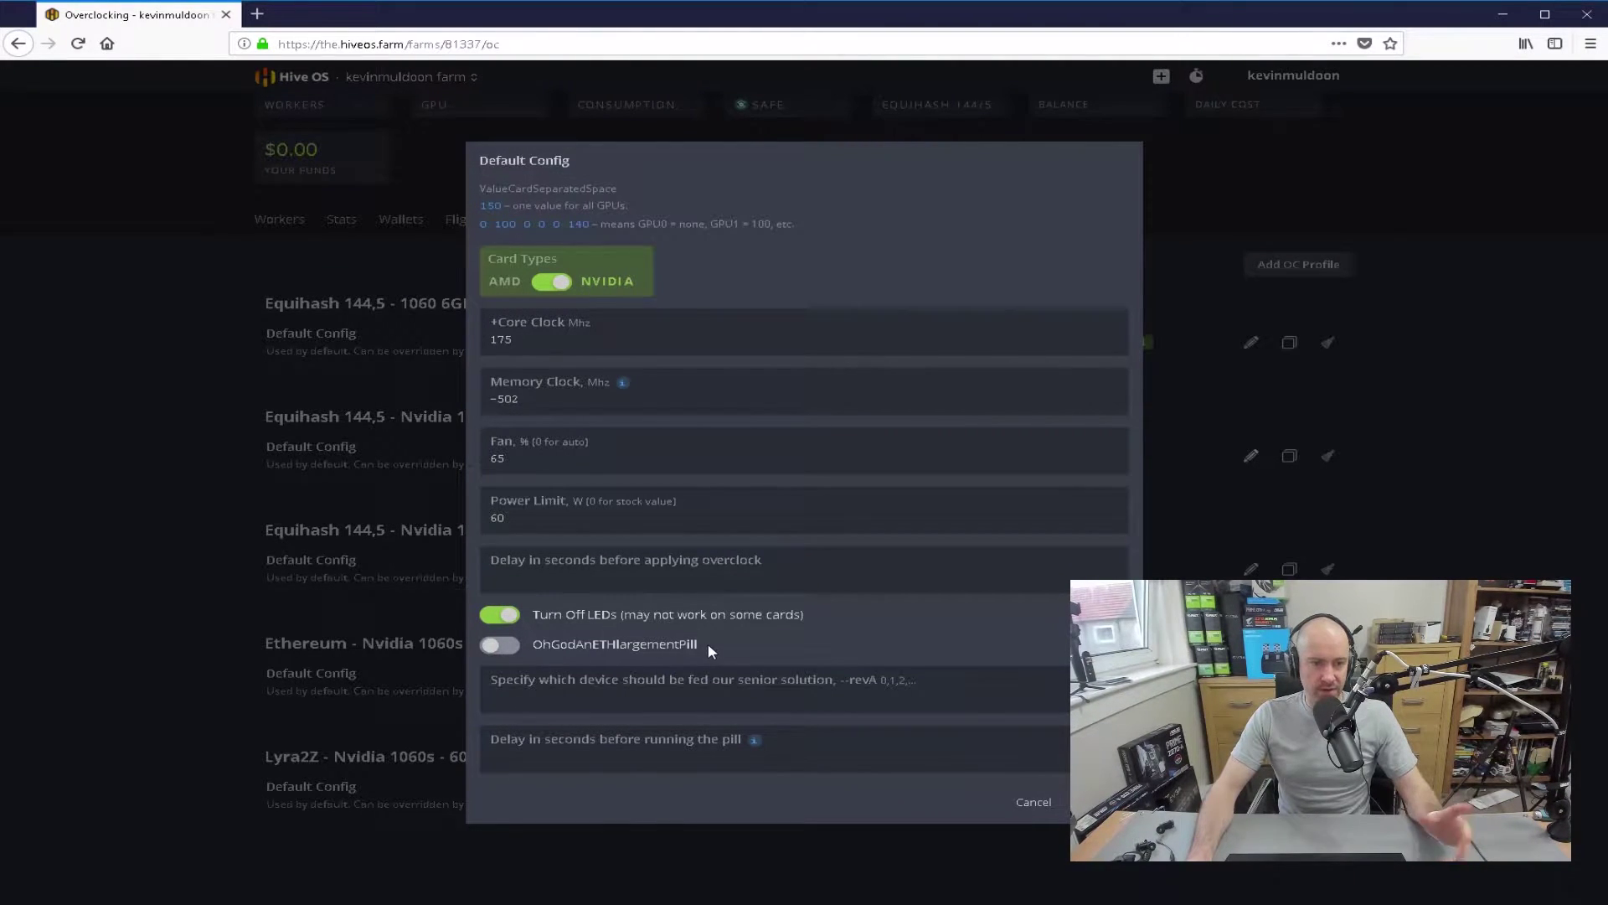
left_click(1034, 804)
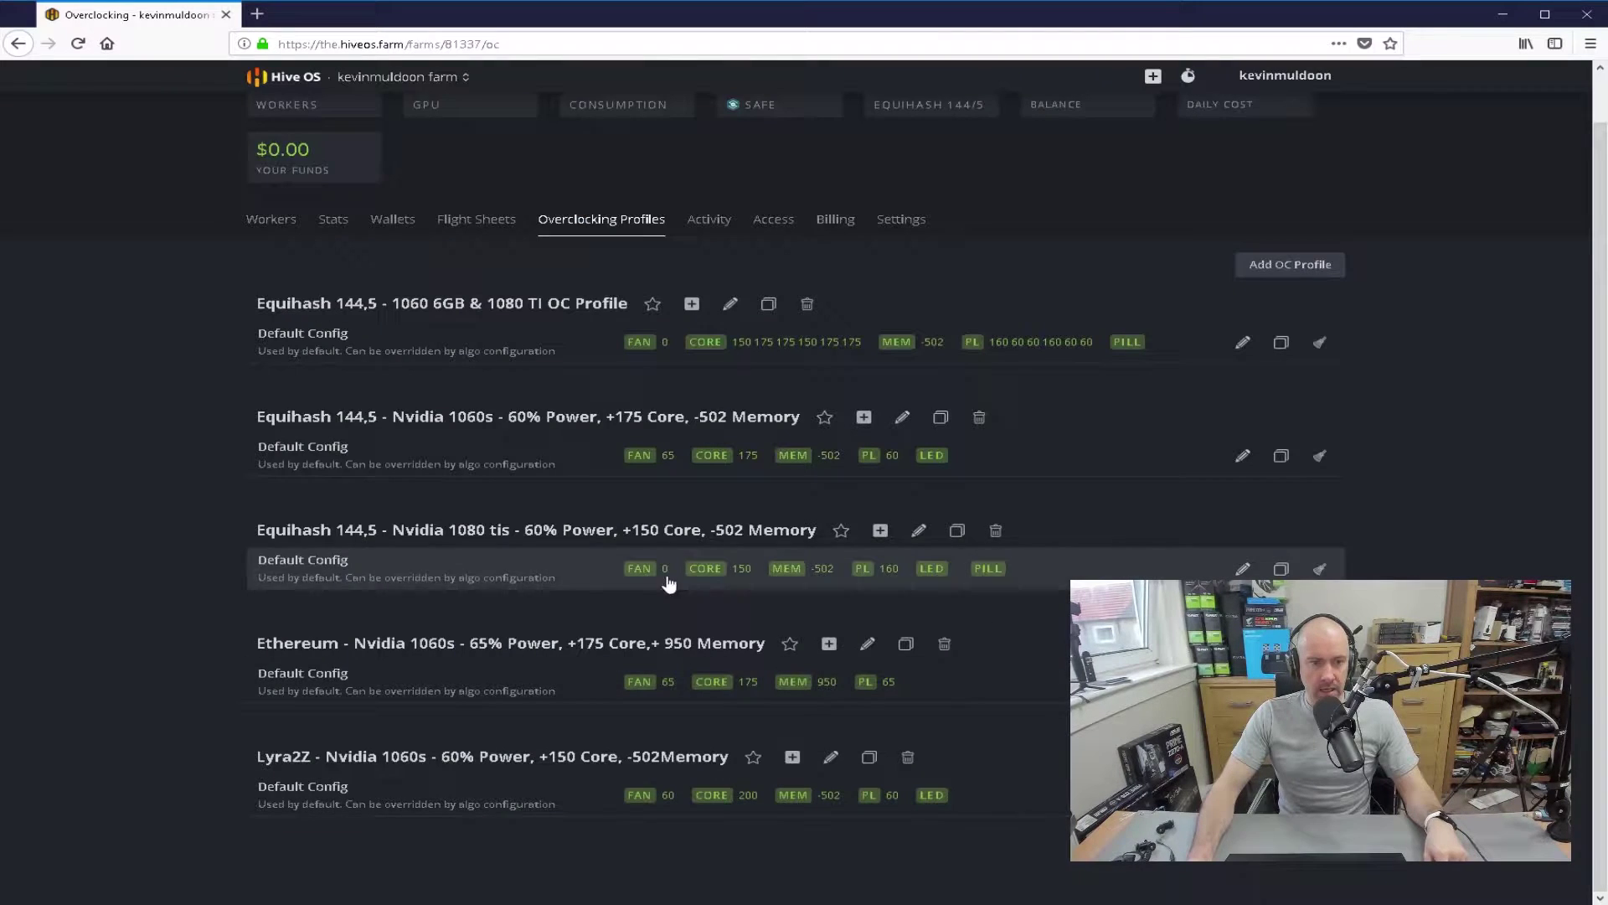
left_click(1241, 570)
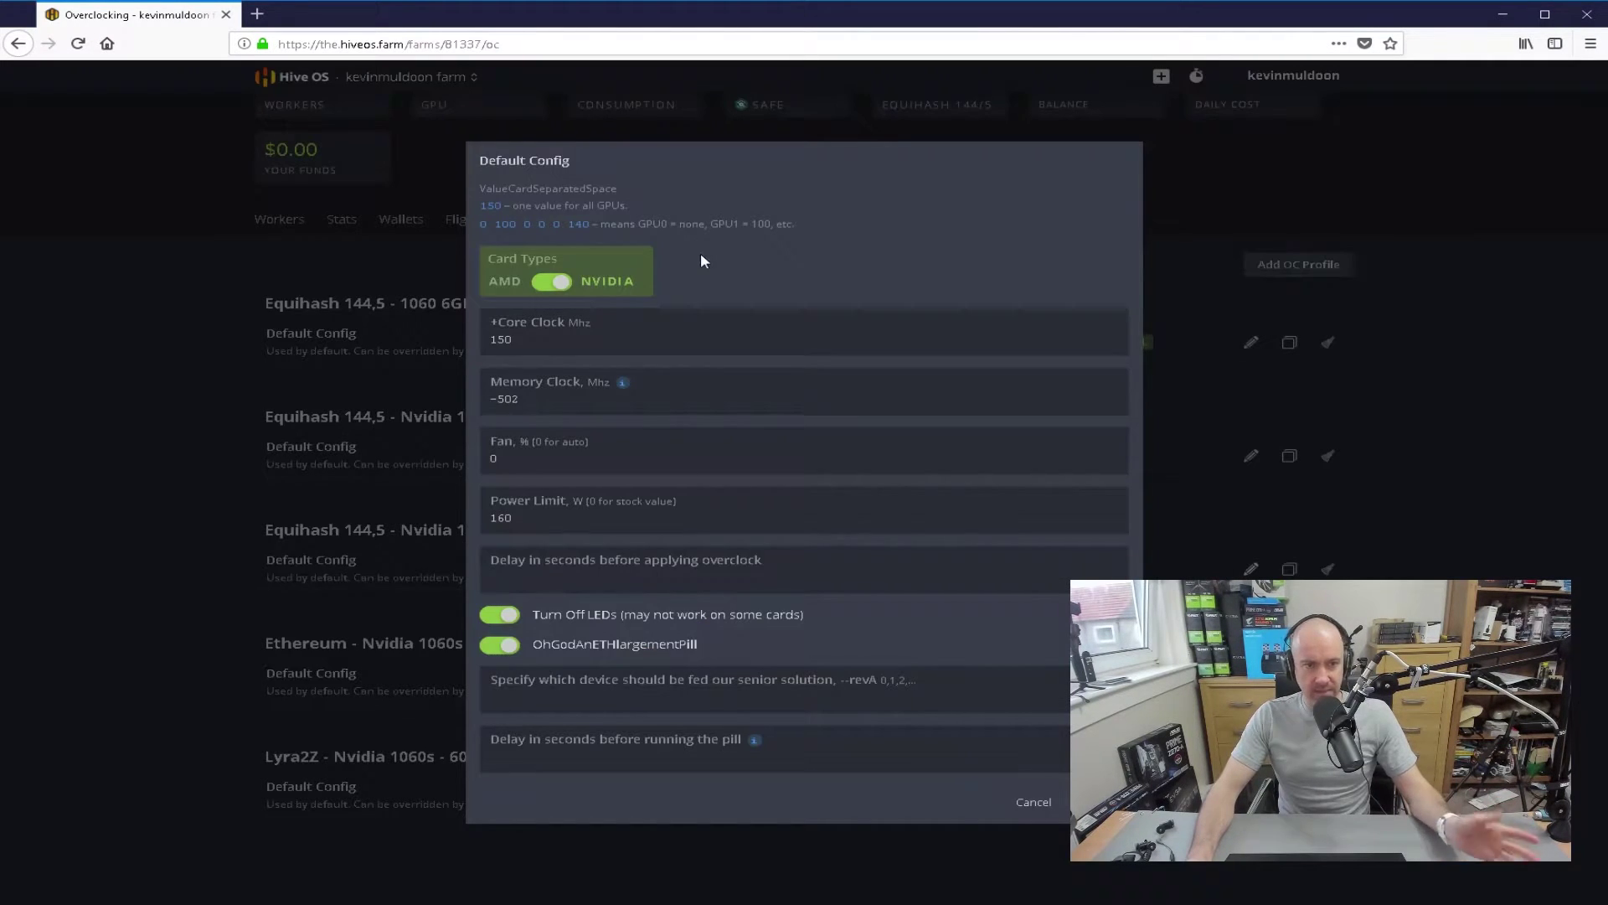
left_click_drag(579, 341, 441, 327)
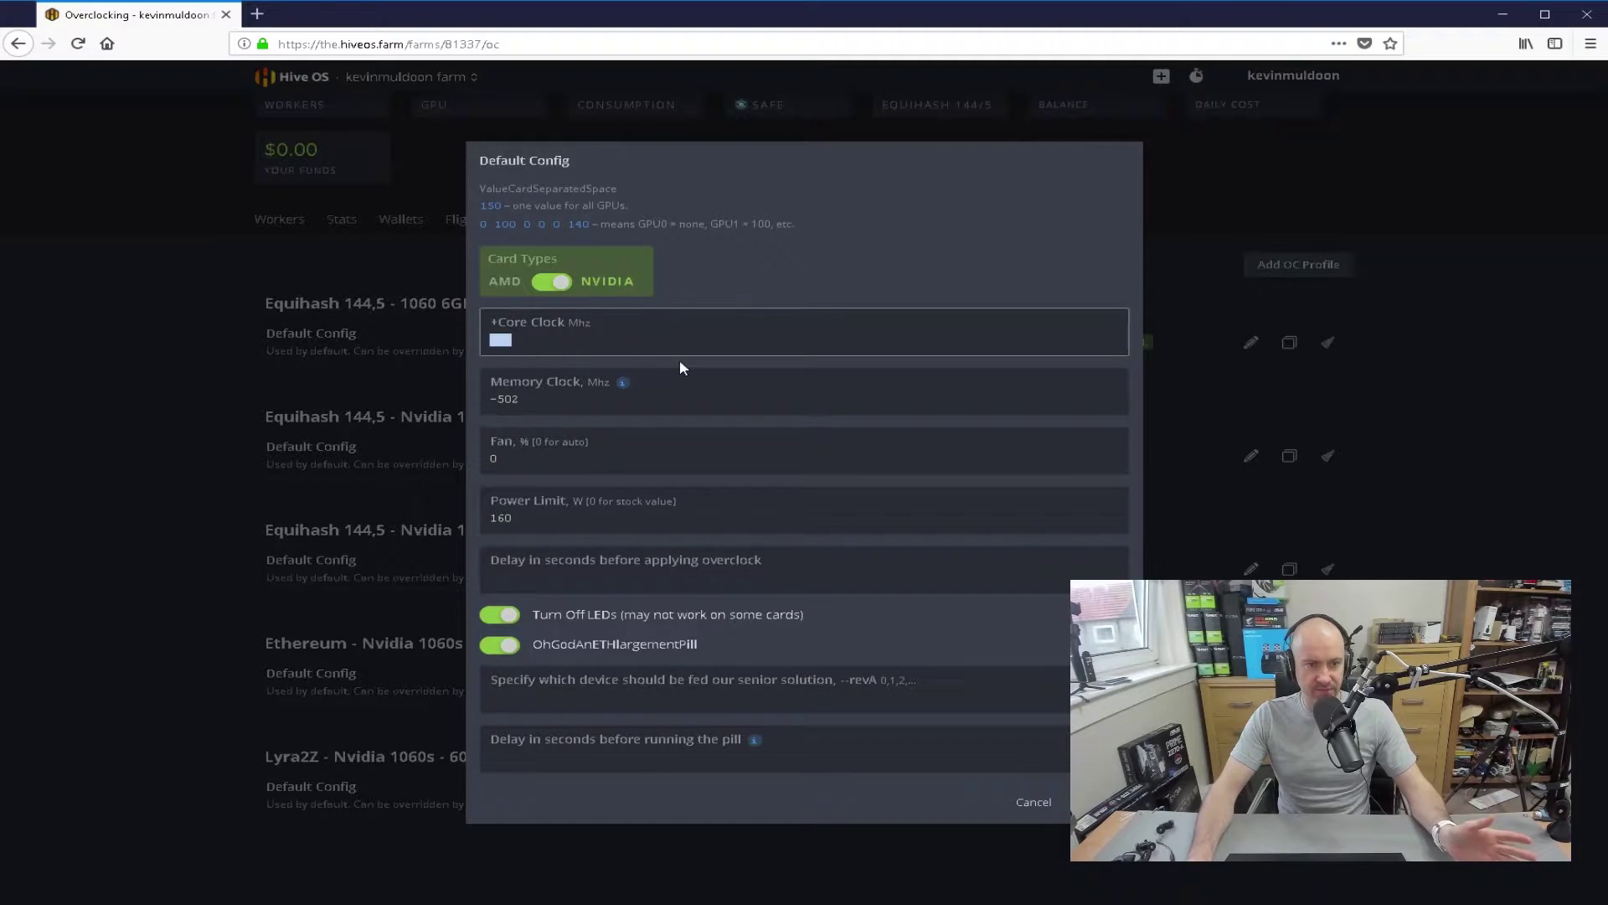
left_click(714, 335)
left_click(614, 400)
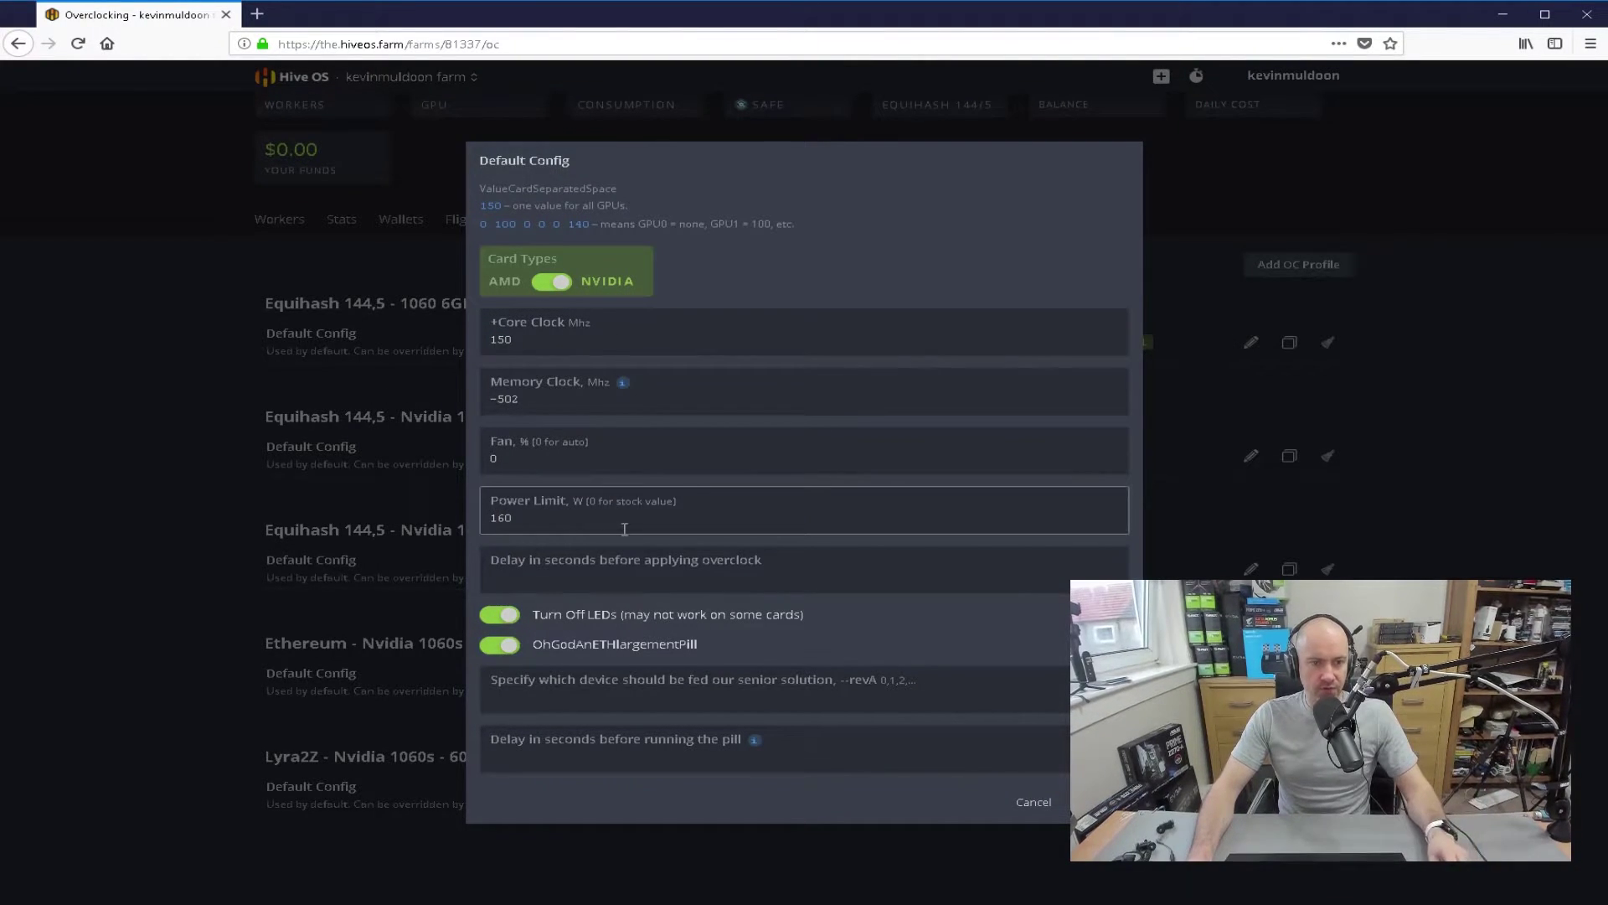
left_click(1034, 800)
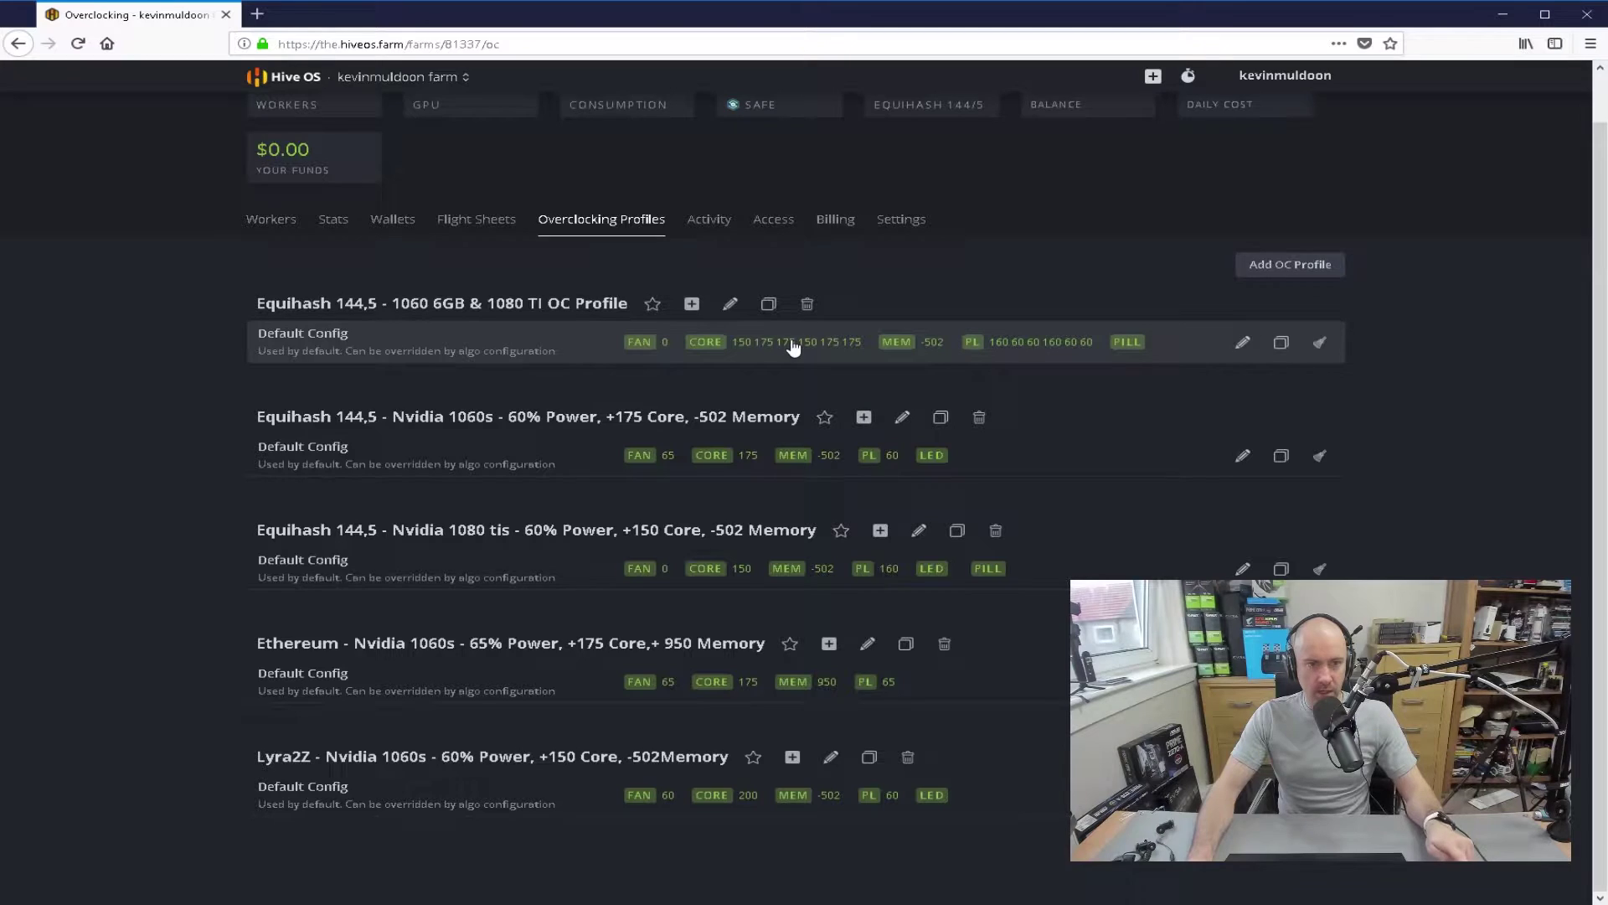
left_click(1242, 343)
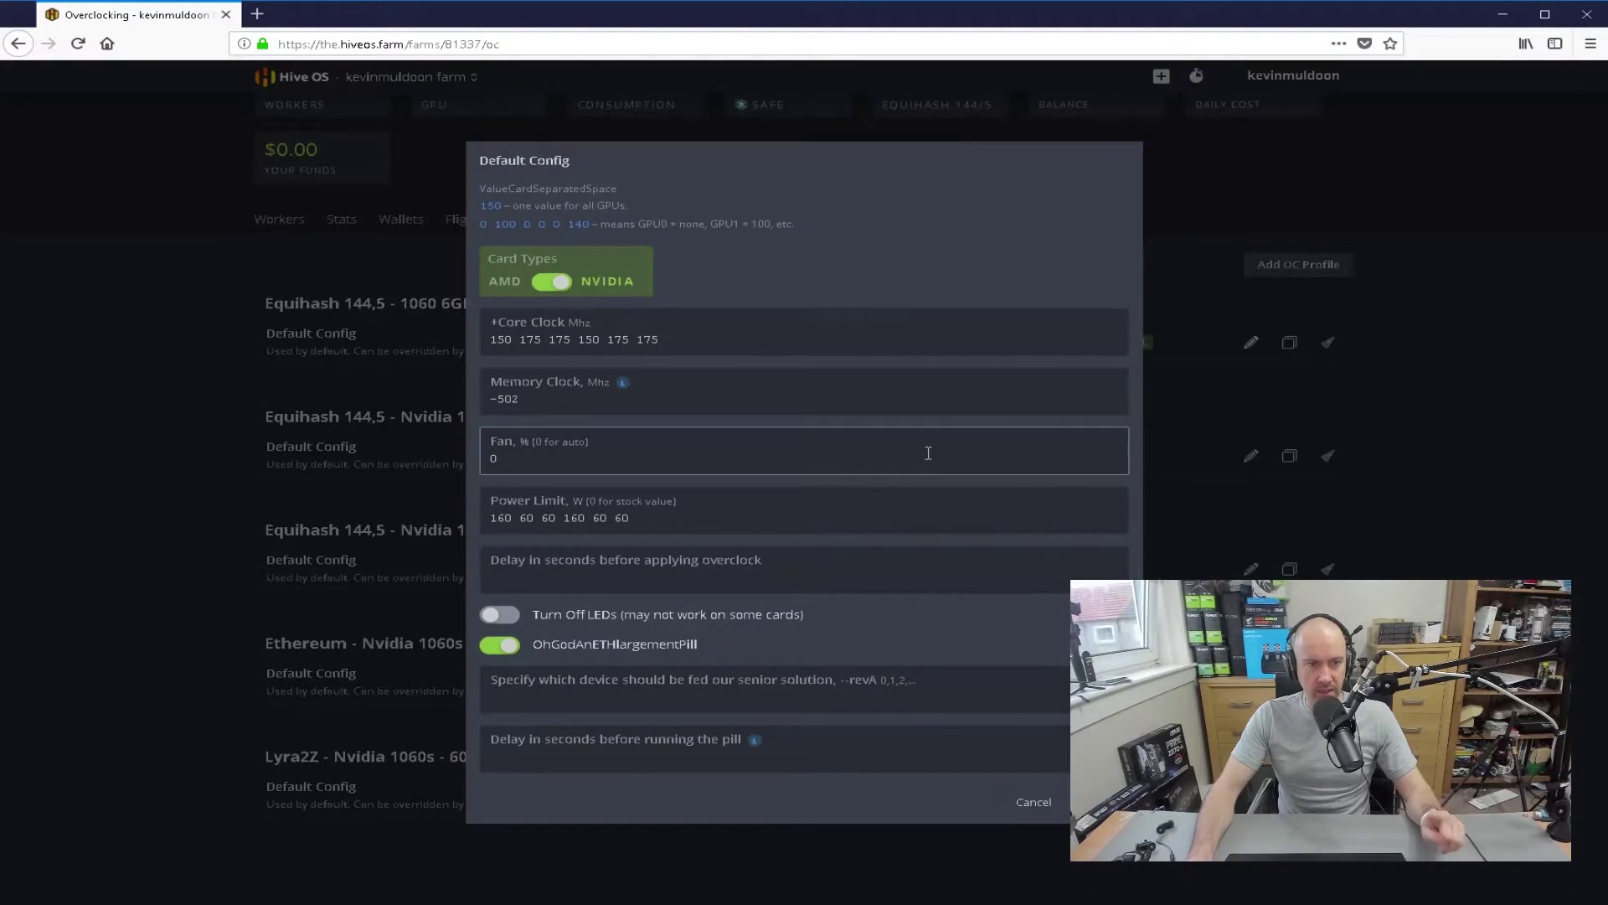
left_click(1034, 802)
Go back through the workers list to RIG3's Overclocking tab and open Default Config for editing
left_click(271, 219)
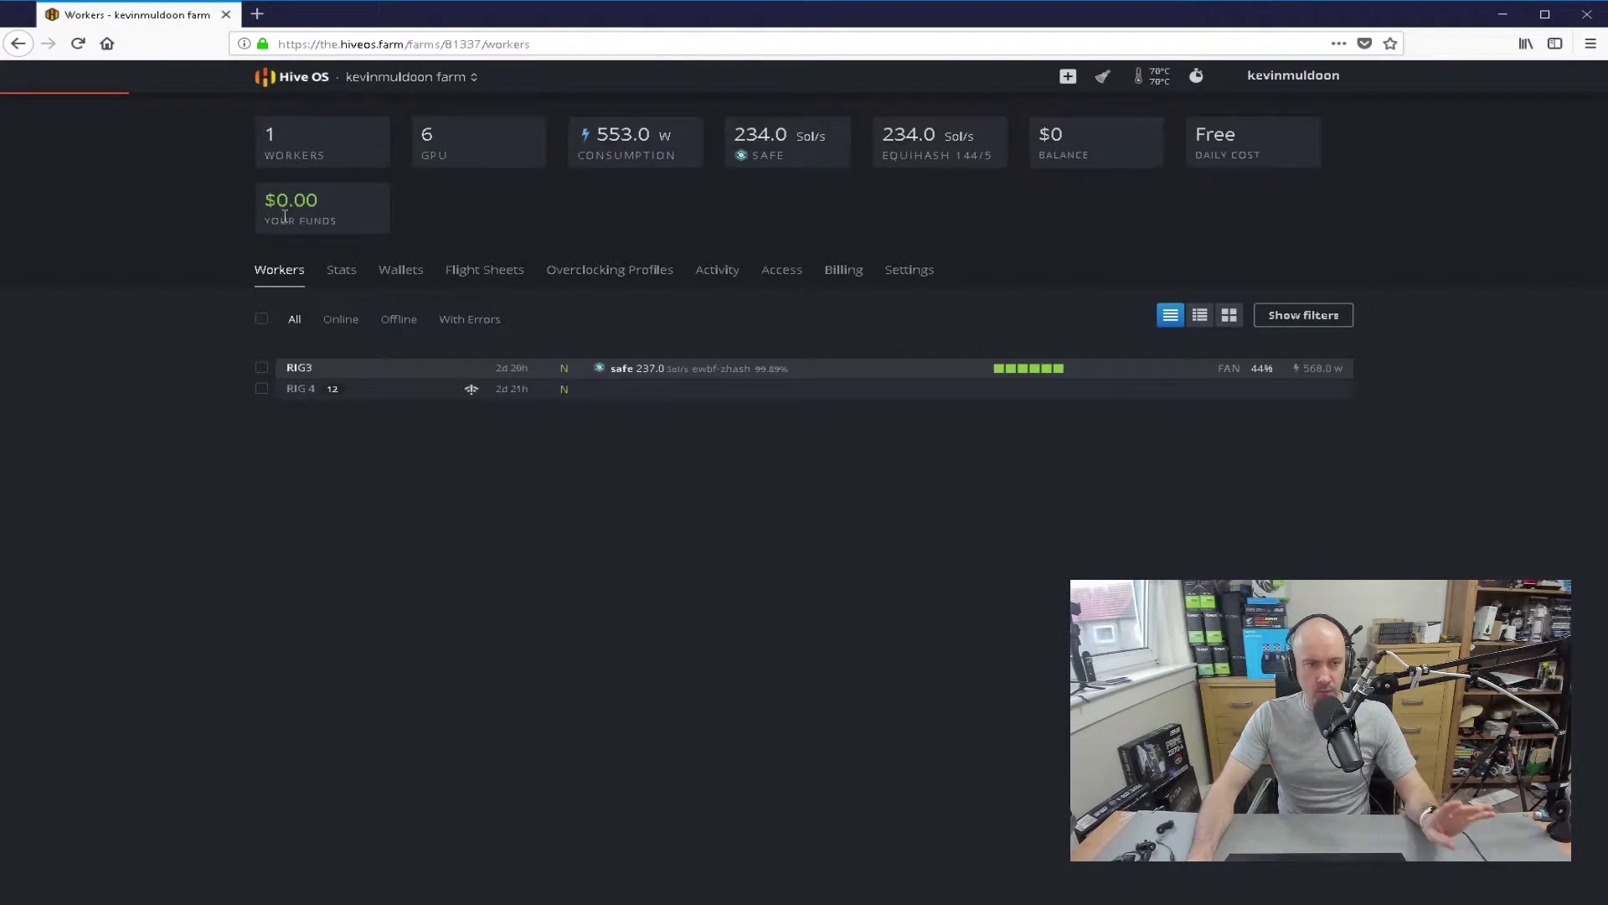
left_click(300, 365)
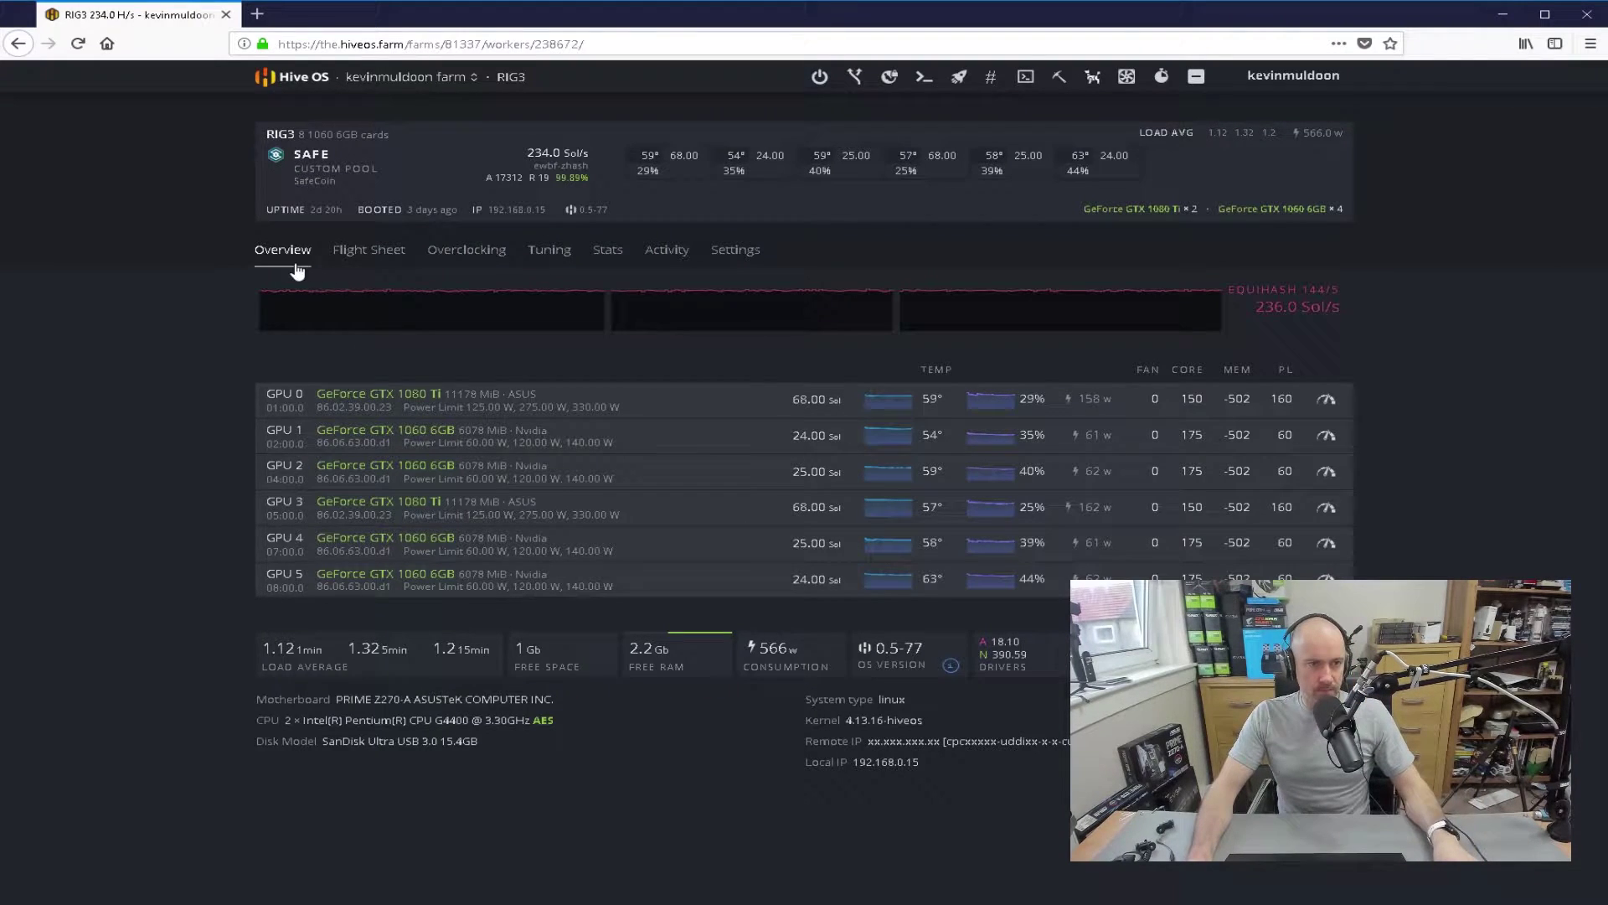
left_click(478, 264)
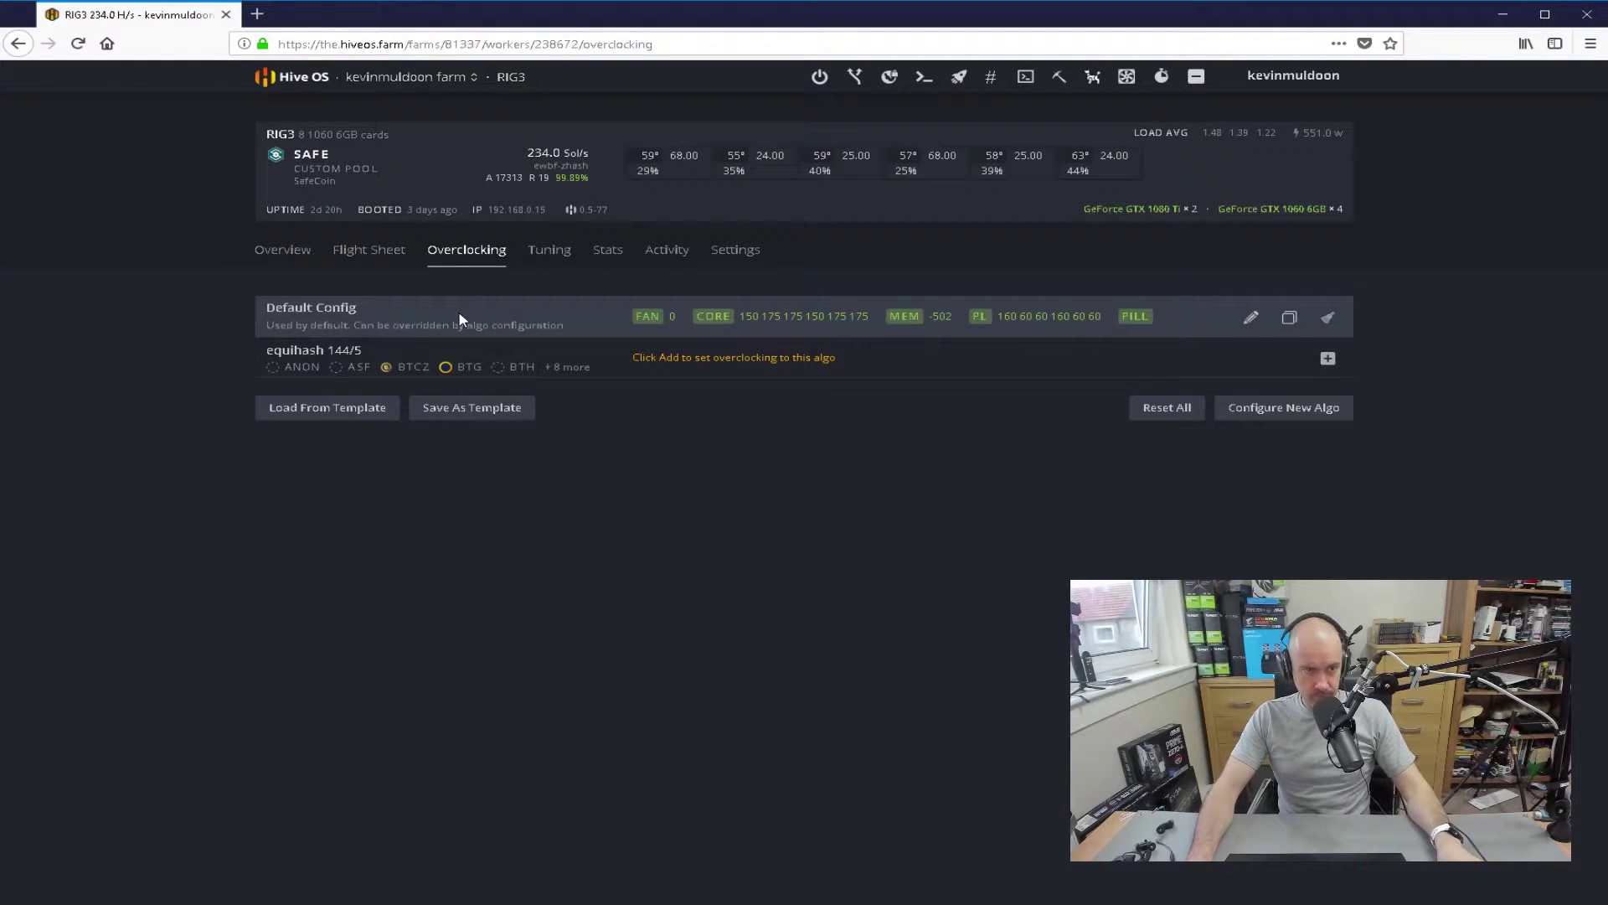
left_click(1250, 319)
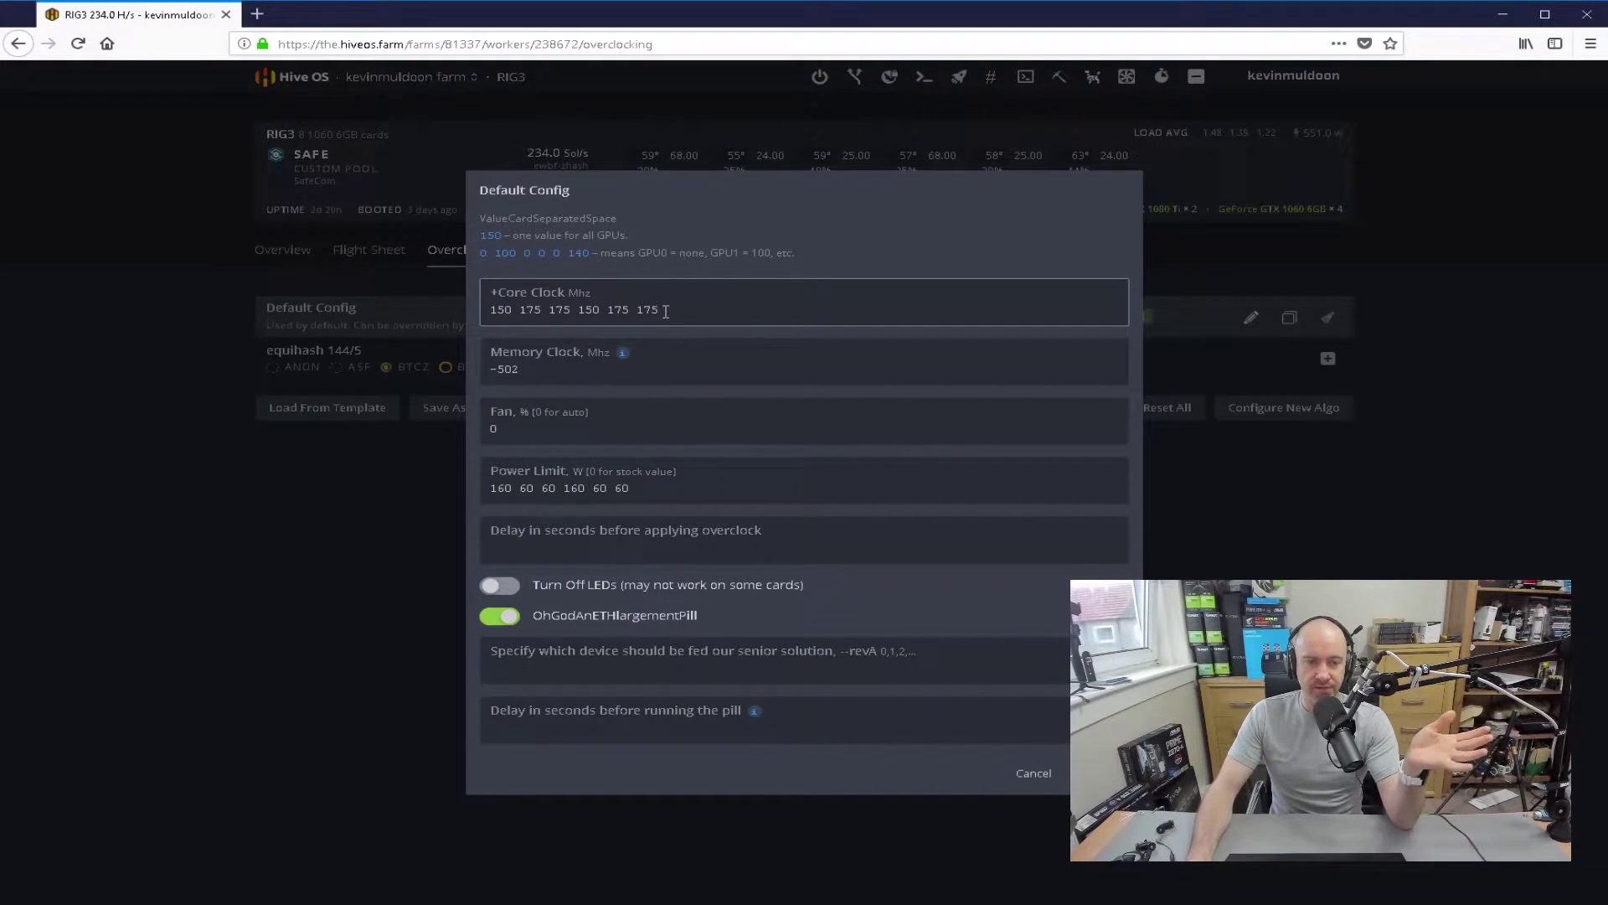
Inspect the Default Config's -502 memory clock and its per-GPU core clock mapping
left_click(554, 368)
left_click_drag(555, 369, 481, 362)
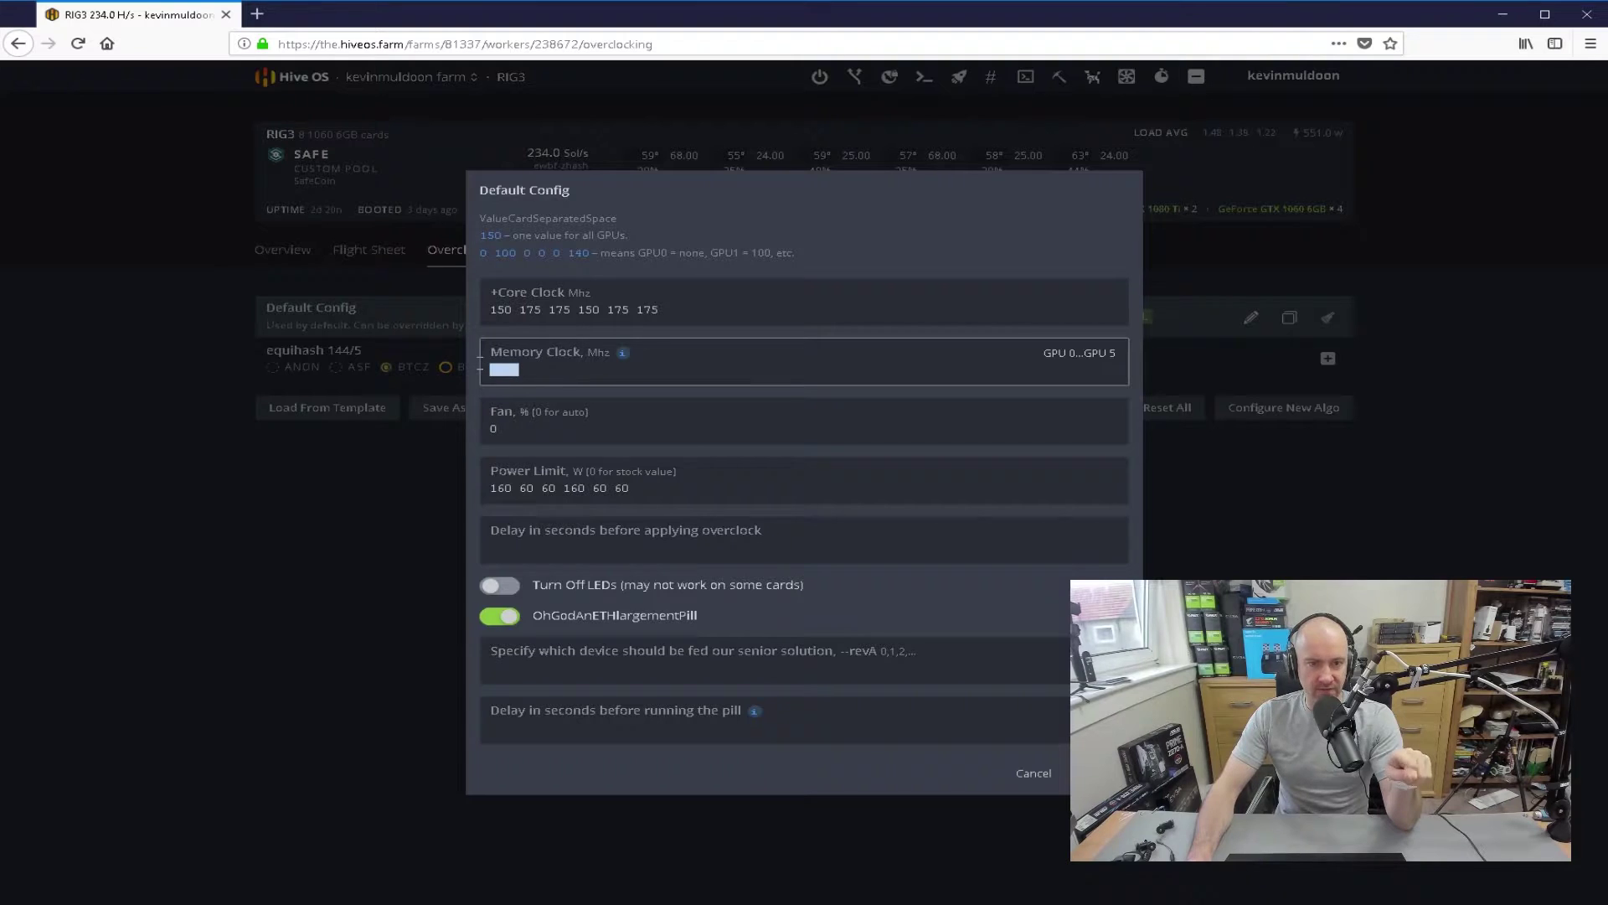
left_click(596, 378)
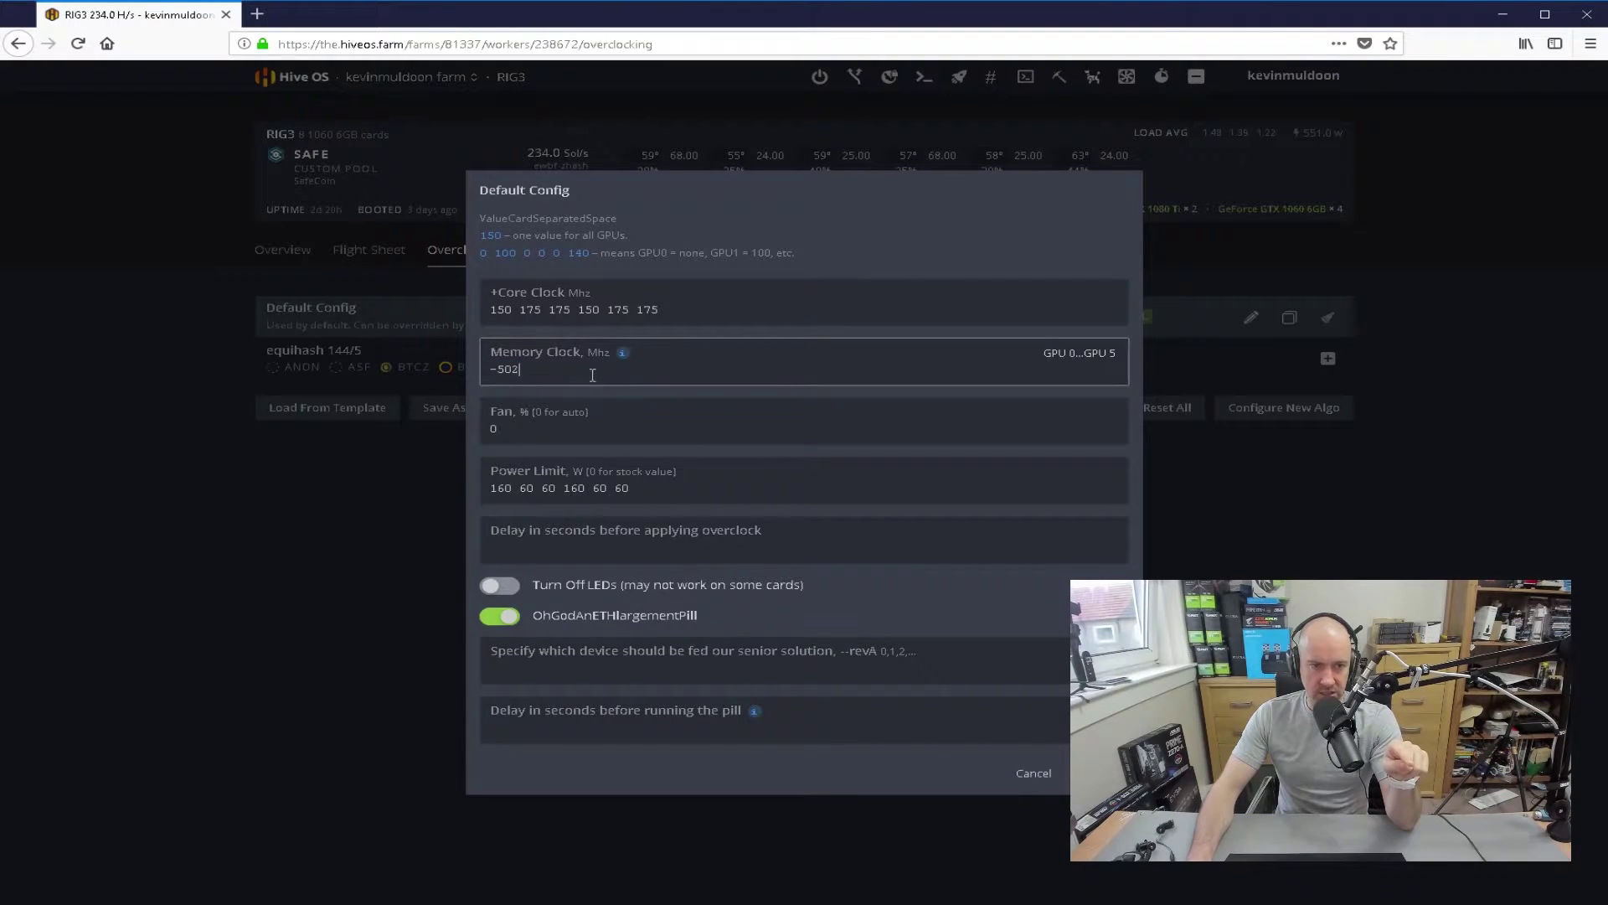
left_click(774, 309)
left_click(866, 241)
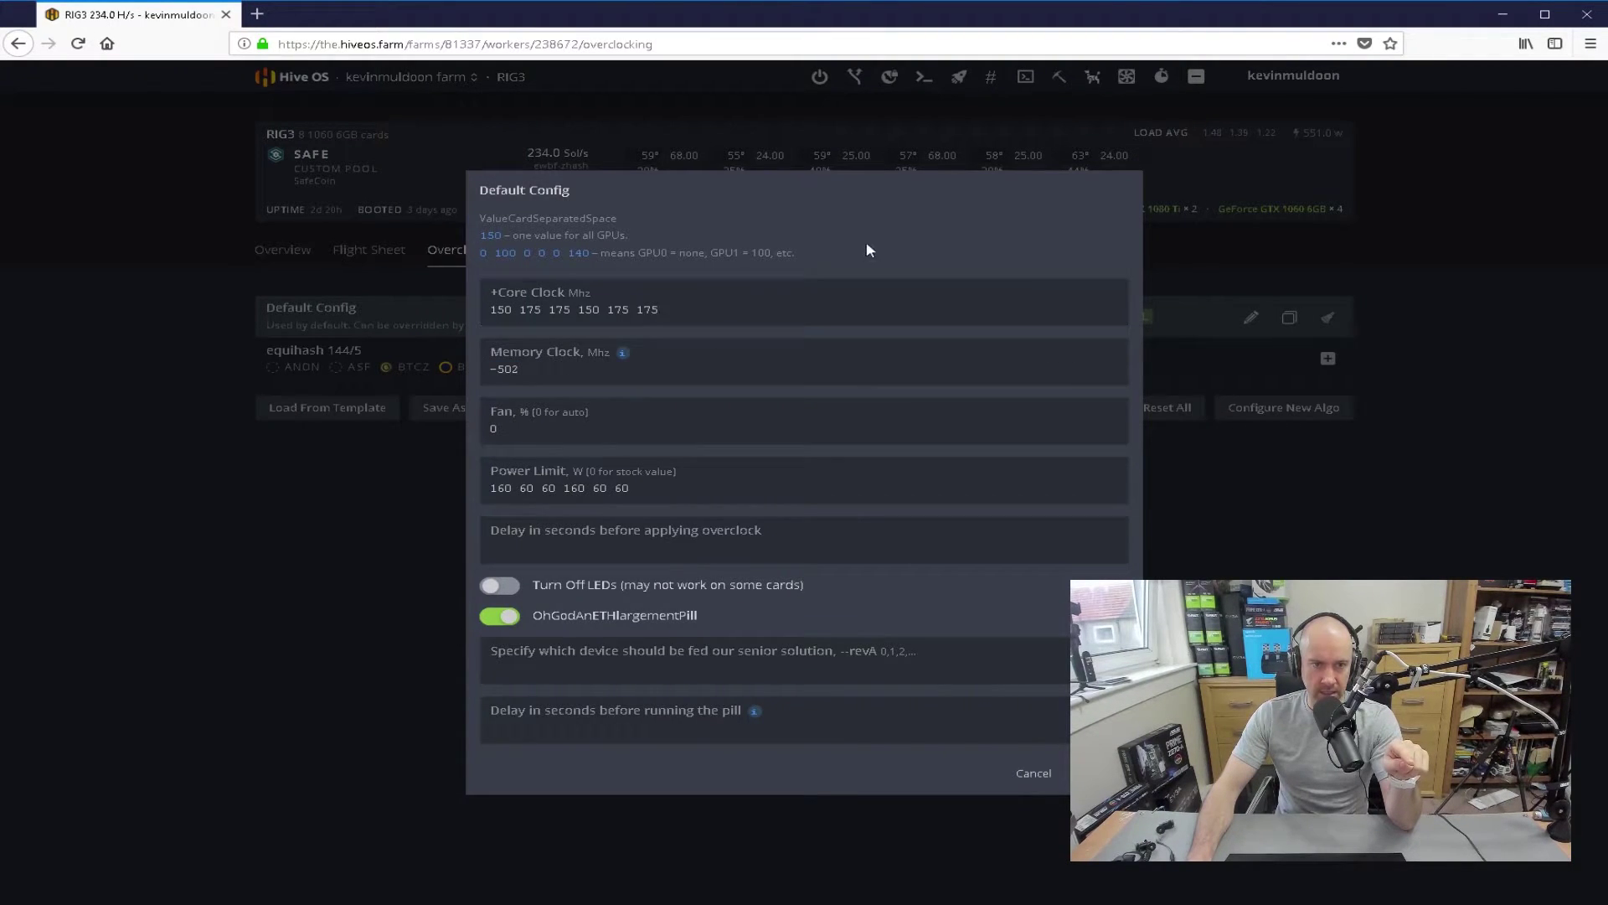
left_click(573, 371)
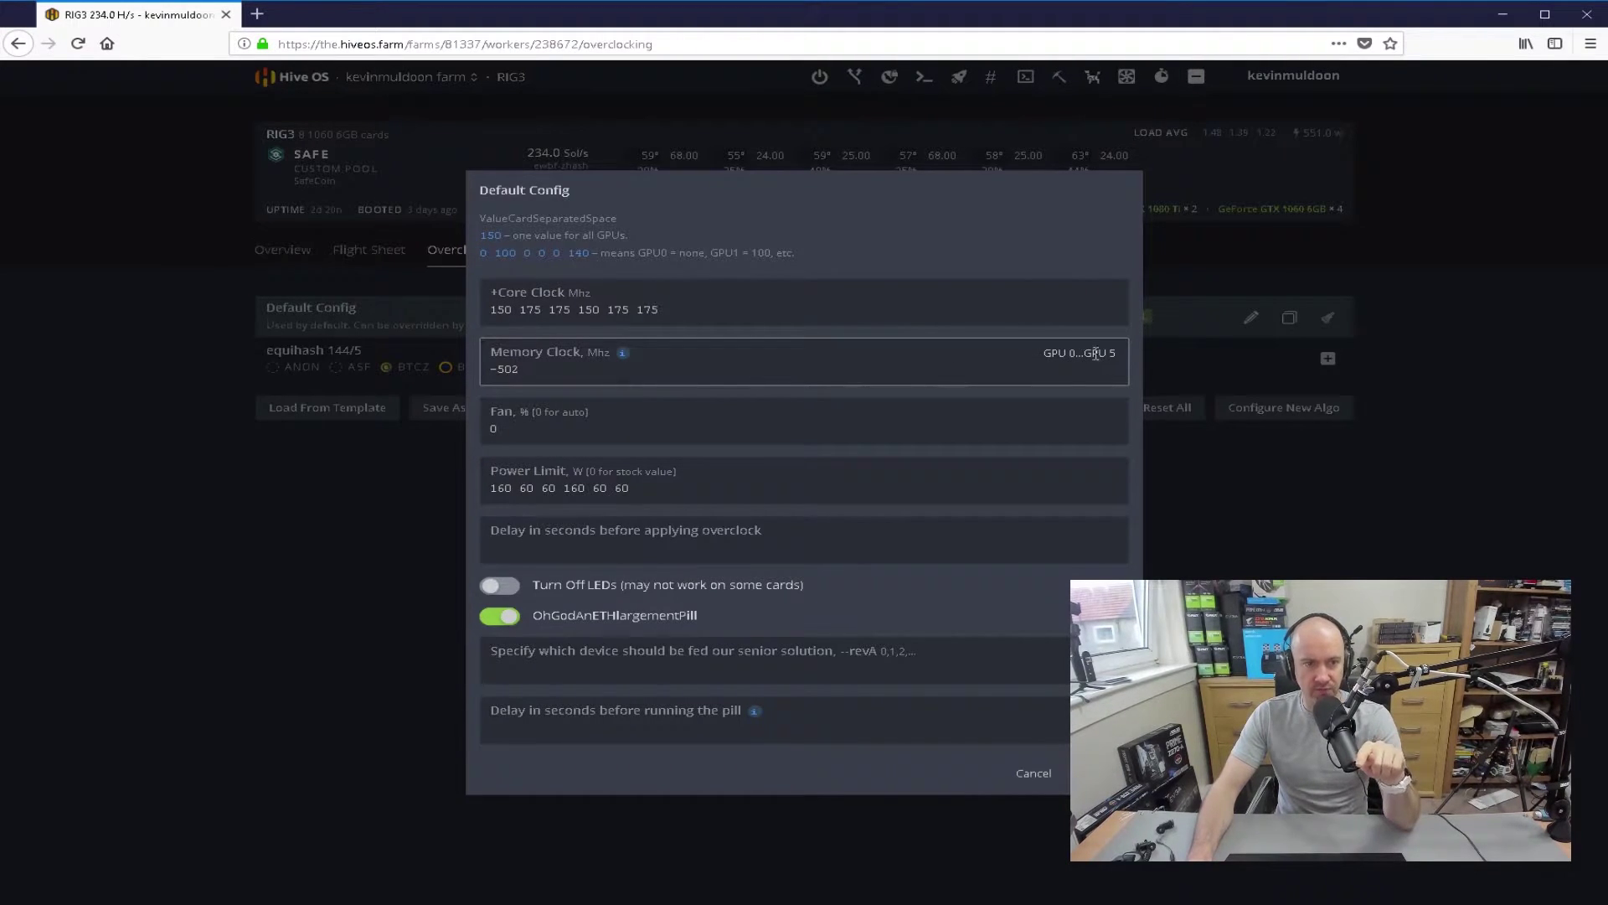
left_click(742, 311)
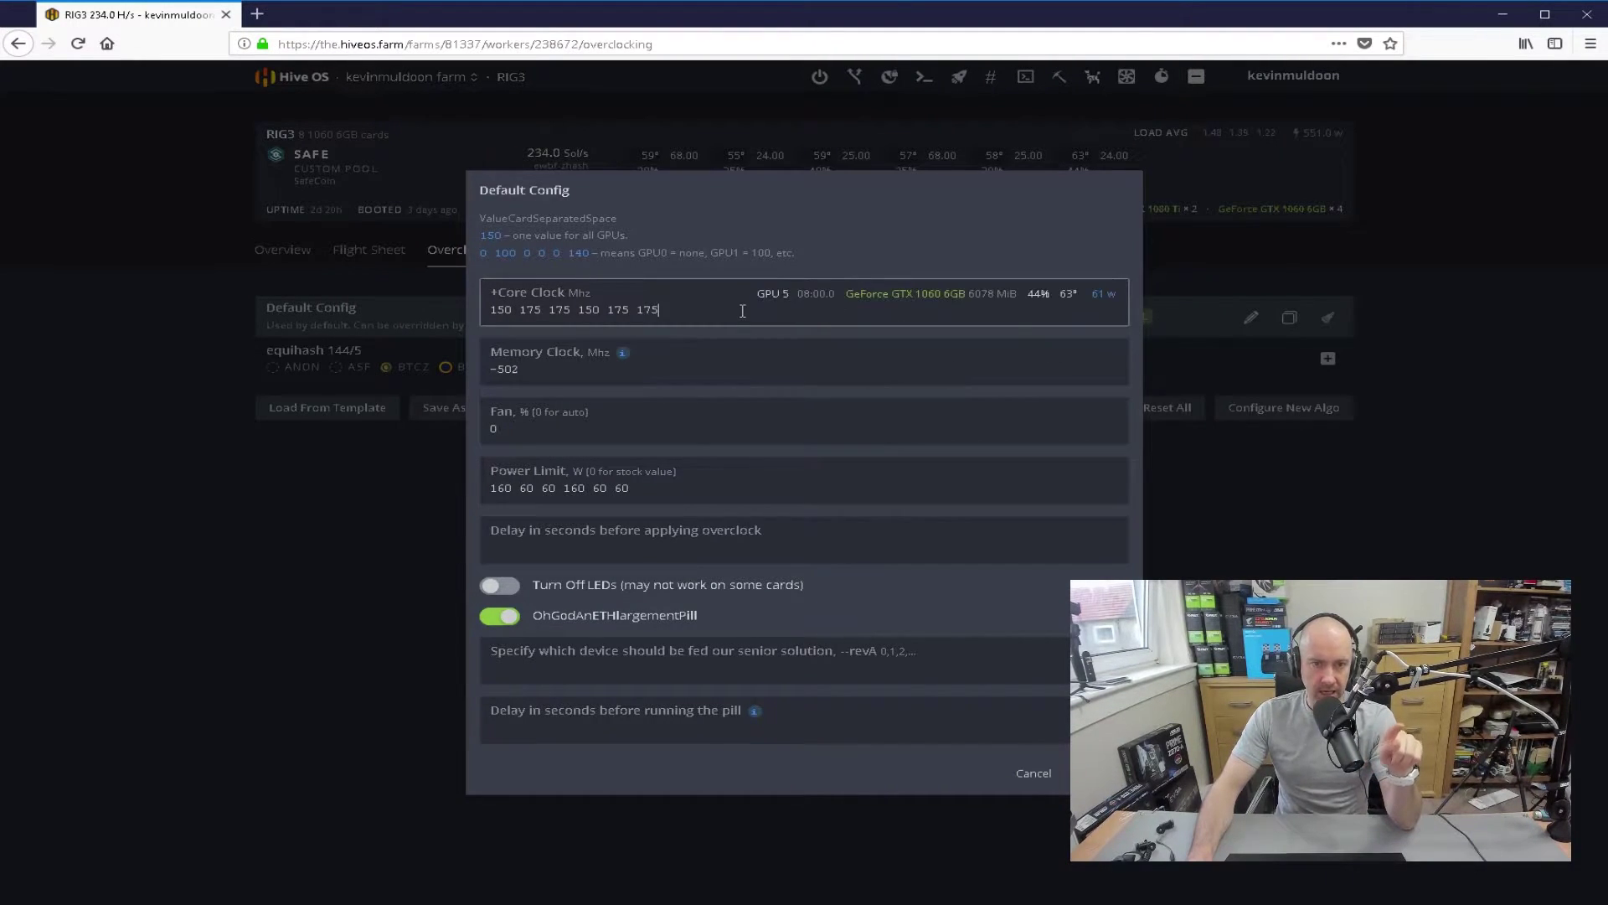
Clear the core clock values, cancel without saving, and check the GPU Overview before returning to Overclocking
left_click_drag(710, 316, 377, 298)
left_click(692, 316)
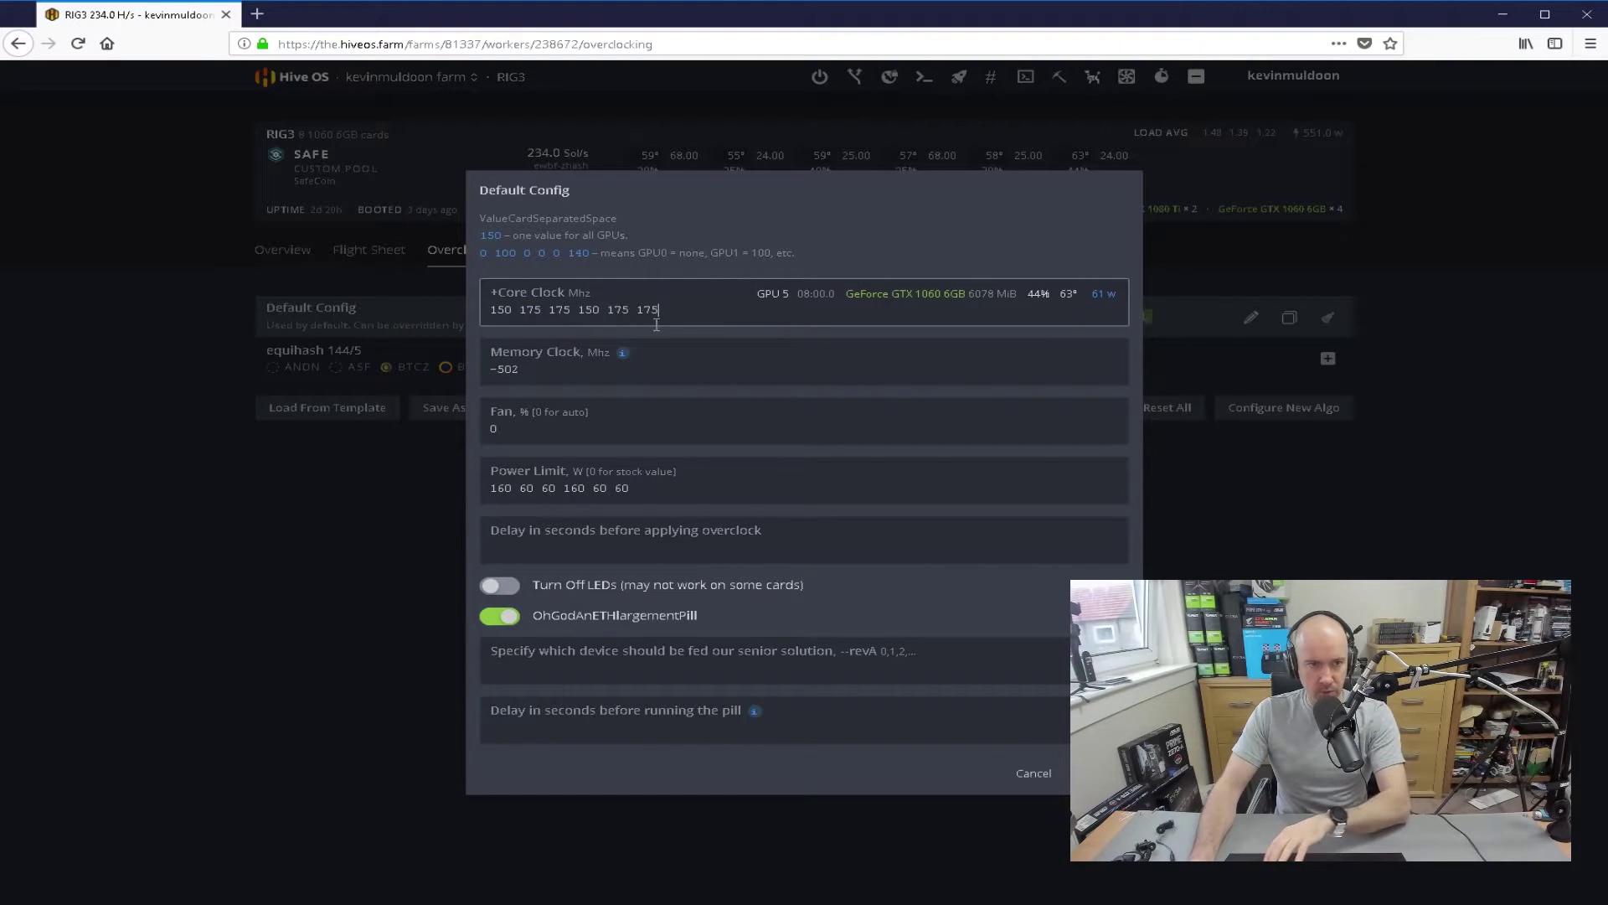
key("ctrl+a")
key("BackSpace")
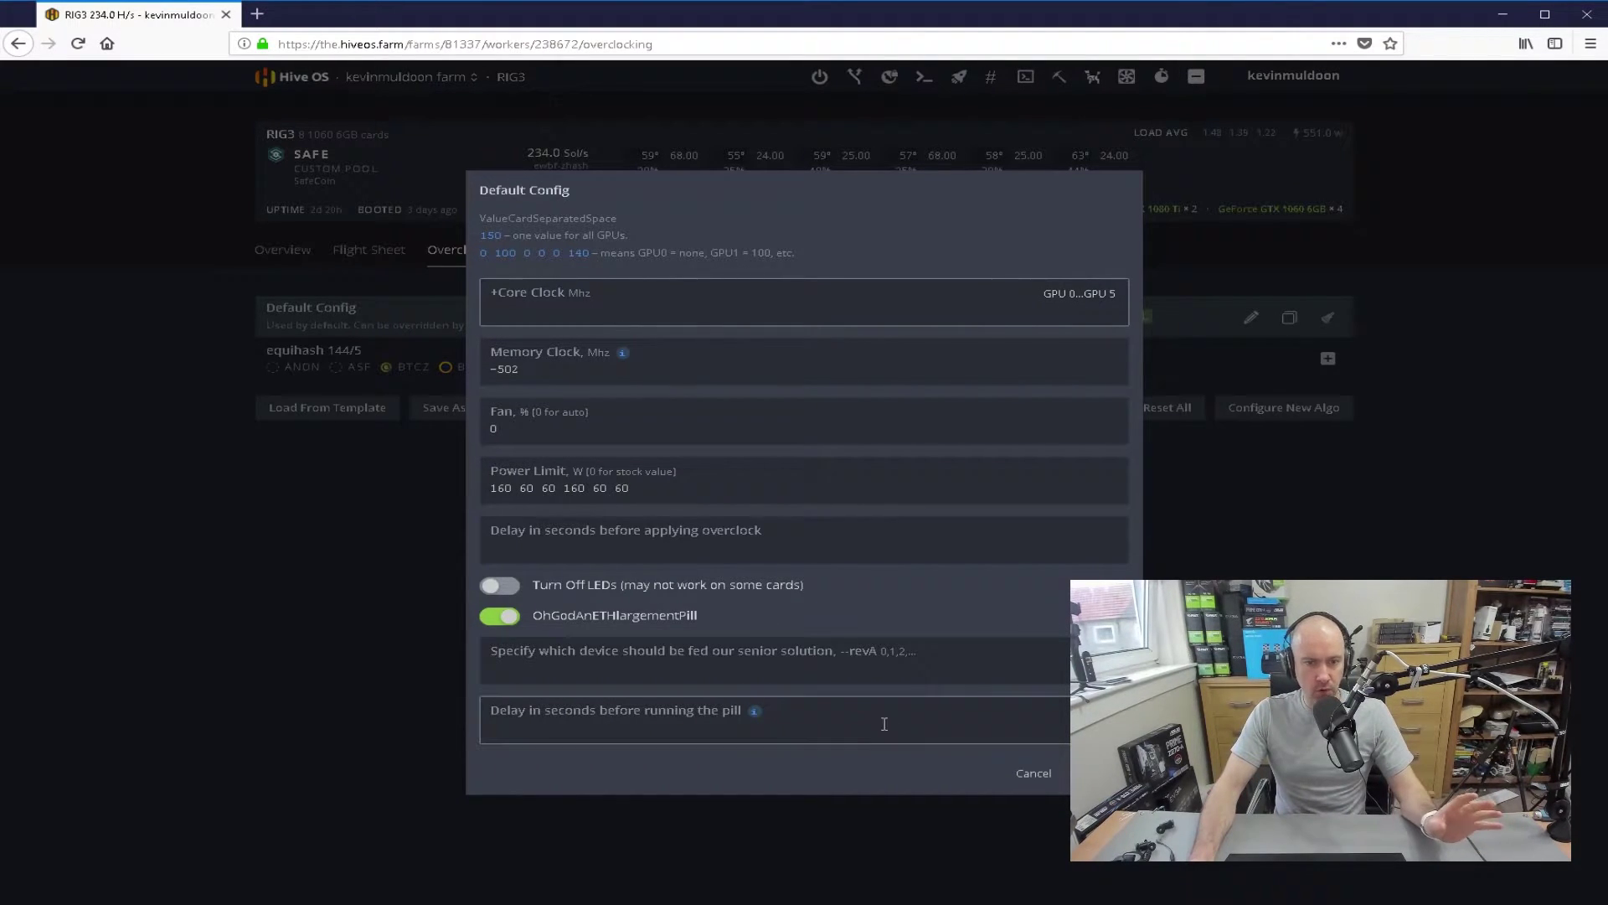
left_click(1033, 774)
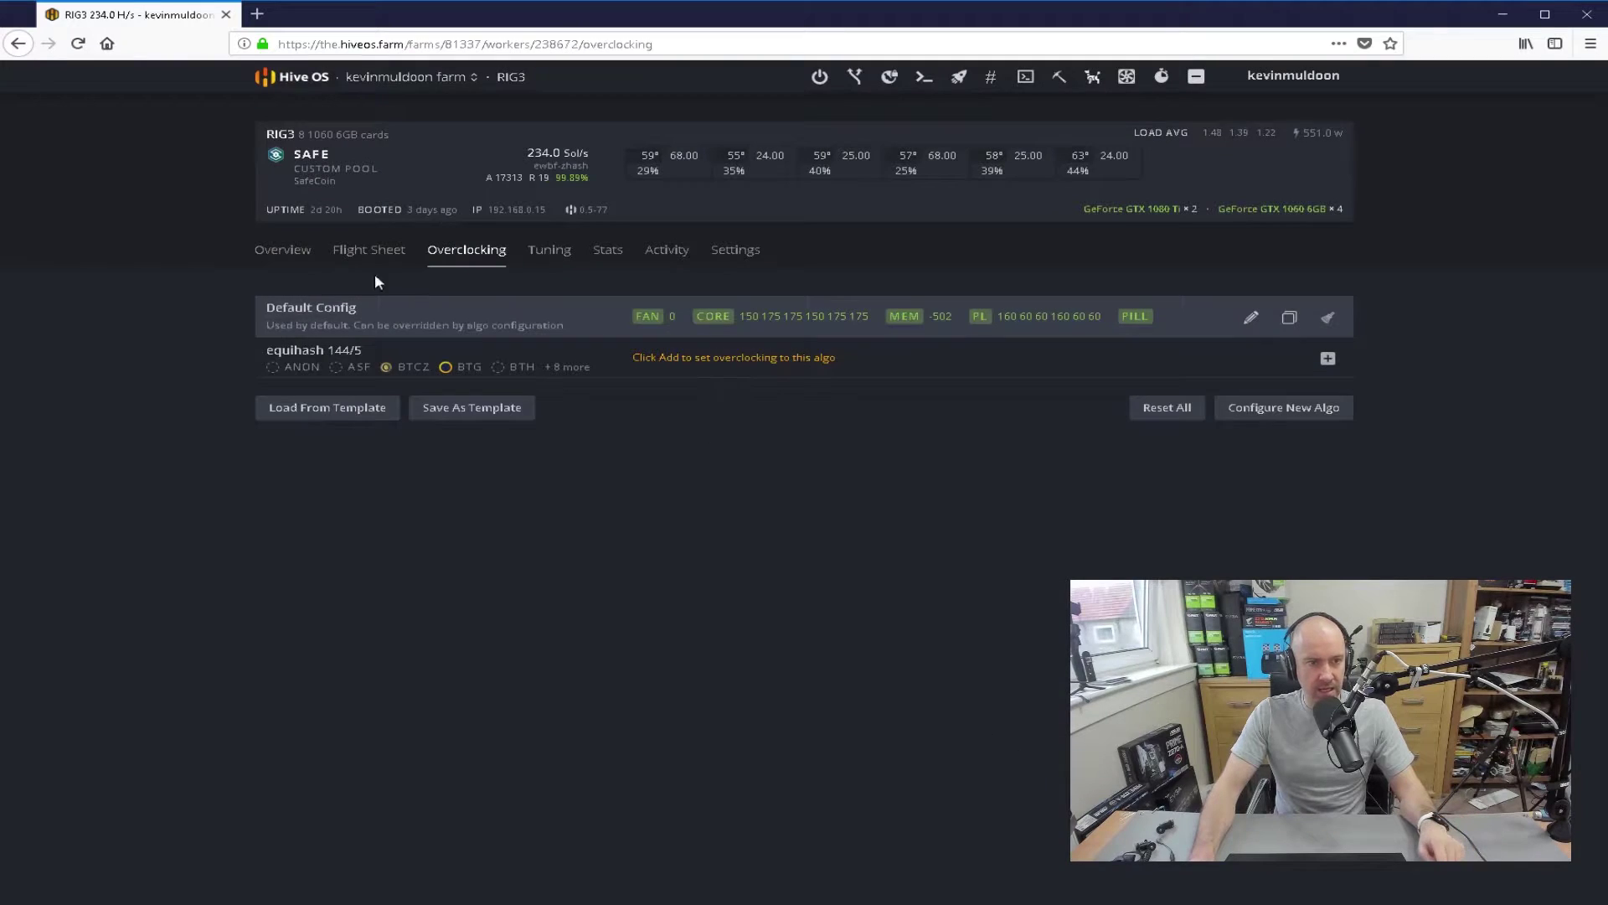
left_click(300, 255)
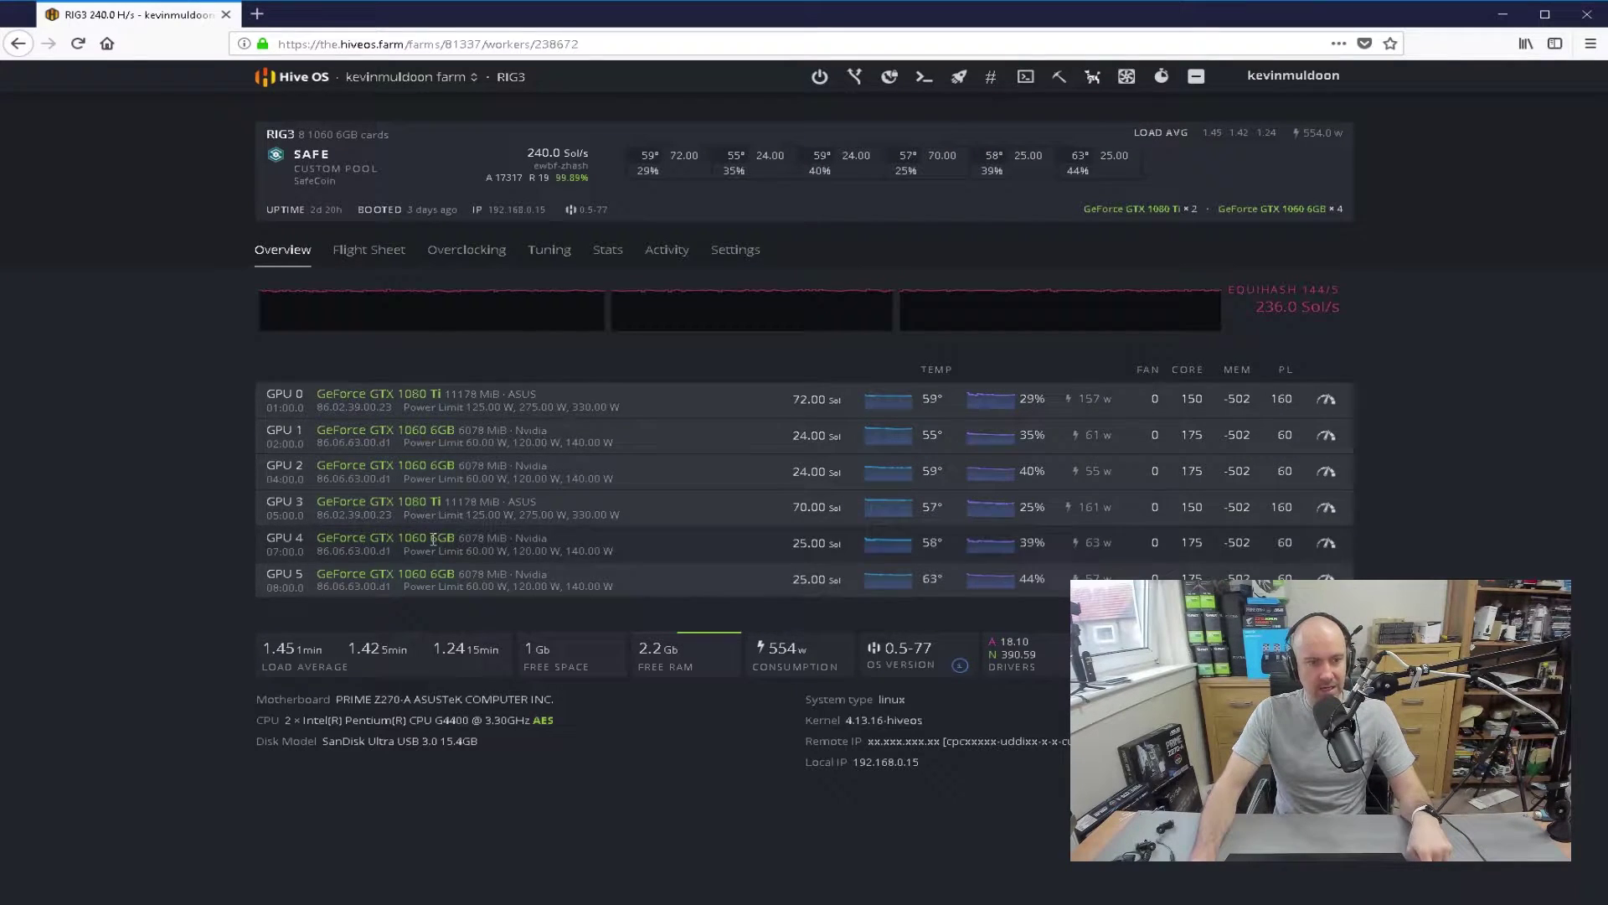
left_click(492, 253)
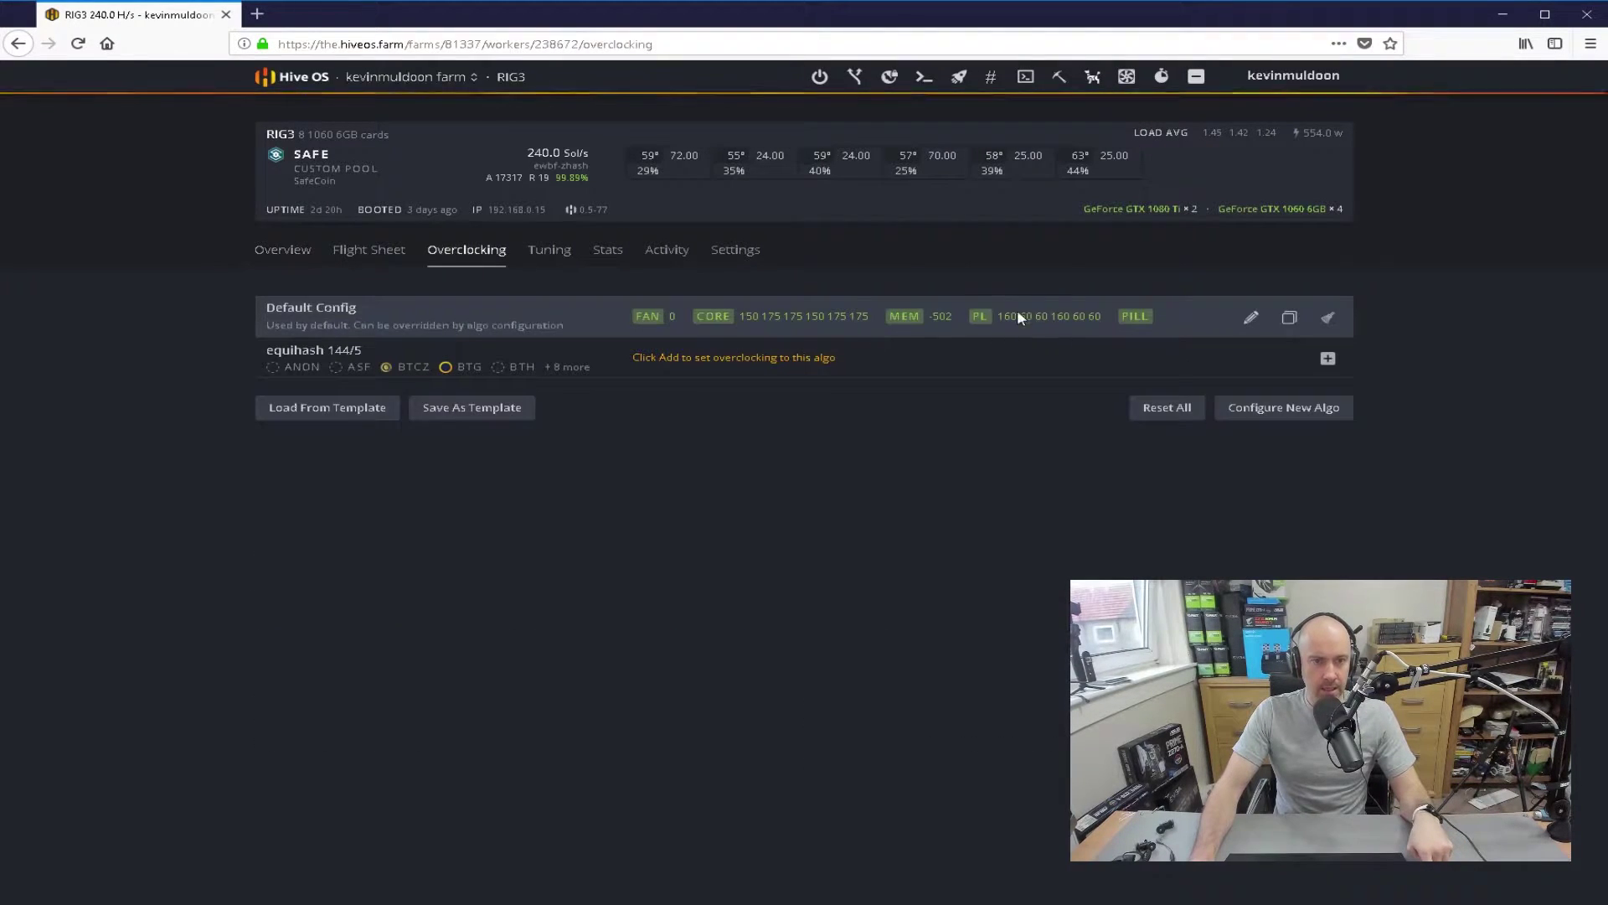
left_click(1250, 318)
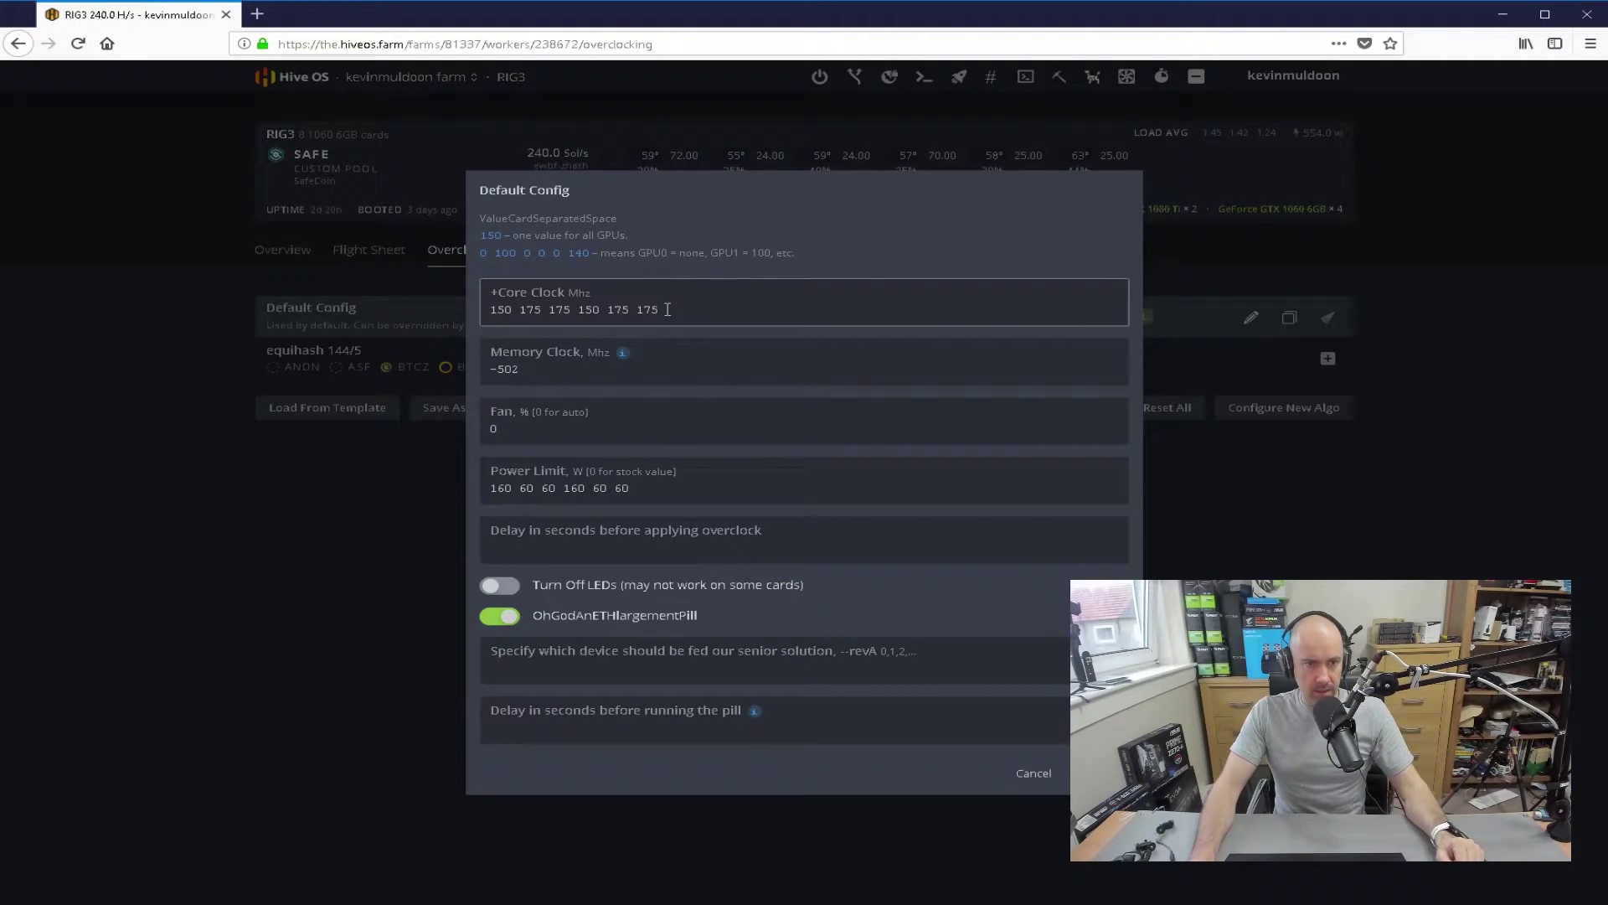
left_click_drag(663, 310, 405, 210)
key("BackSpace")
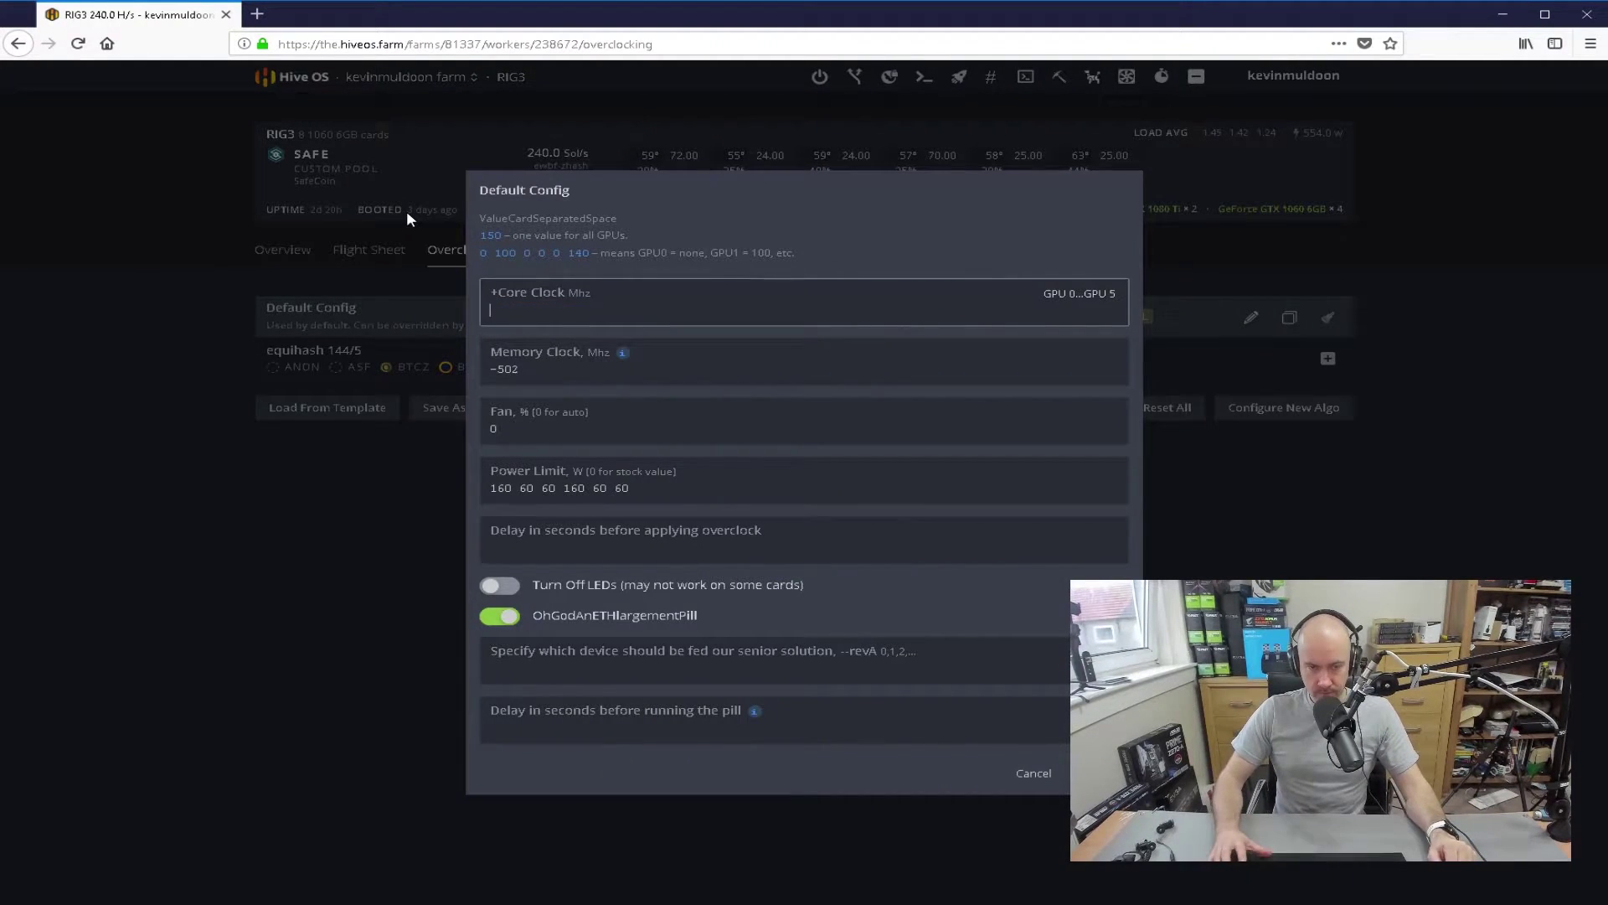
type("150")
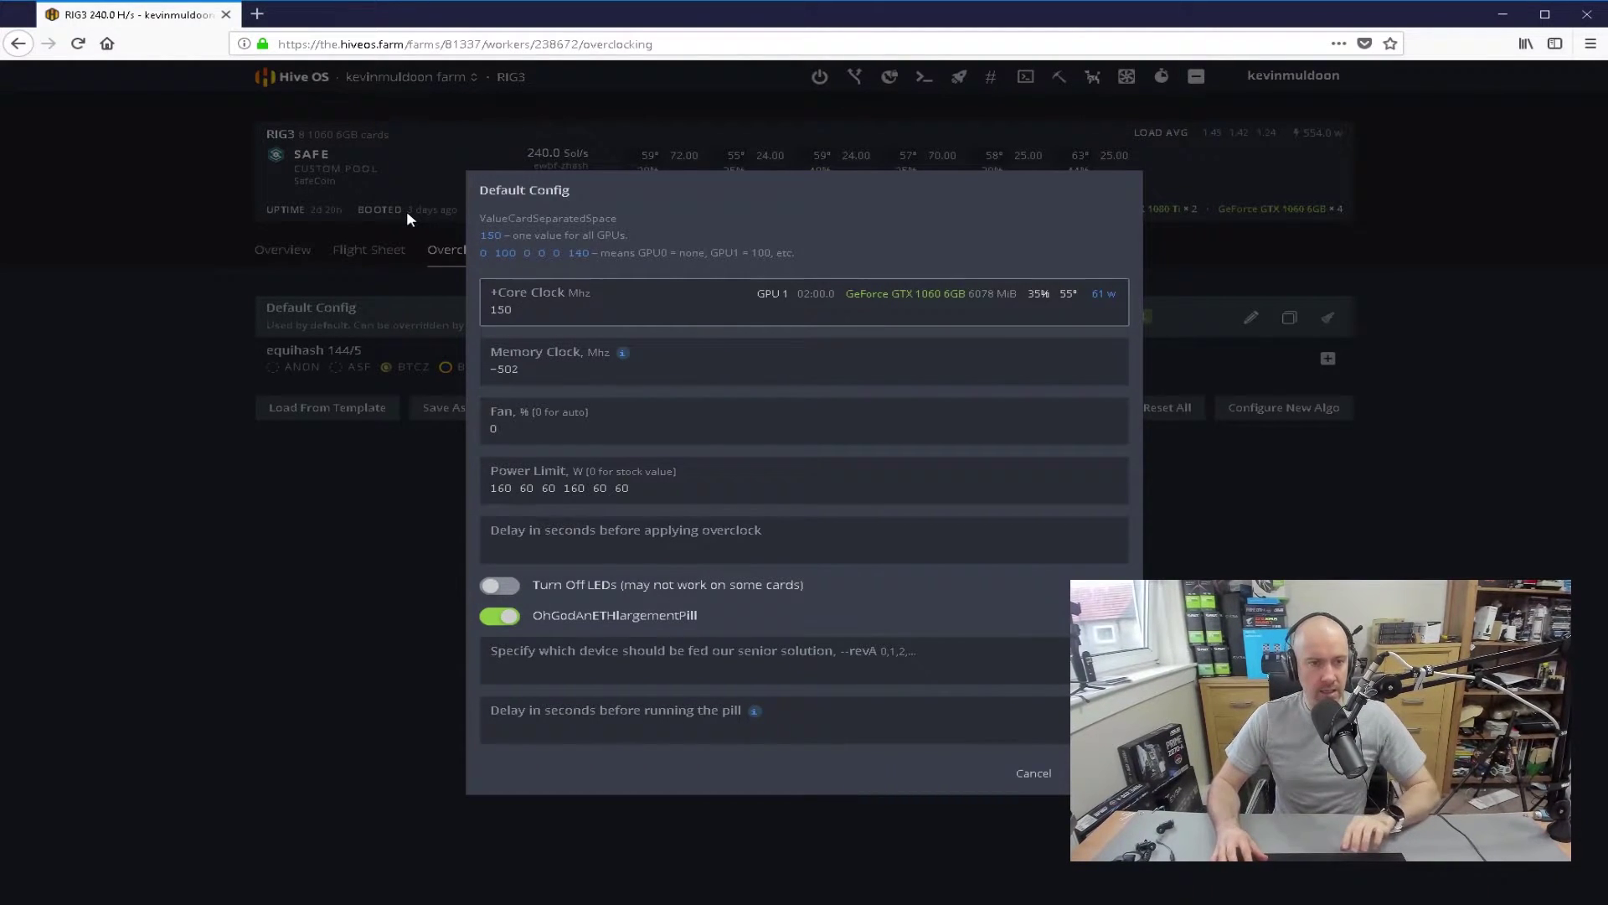
type("175")
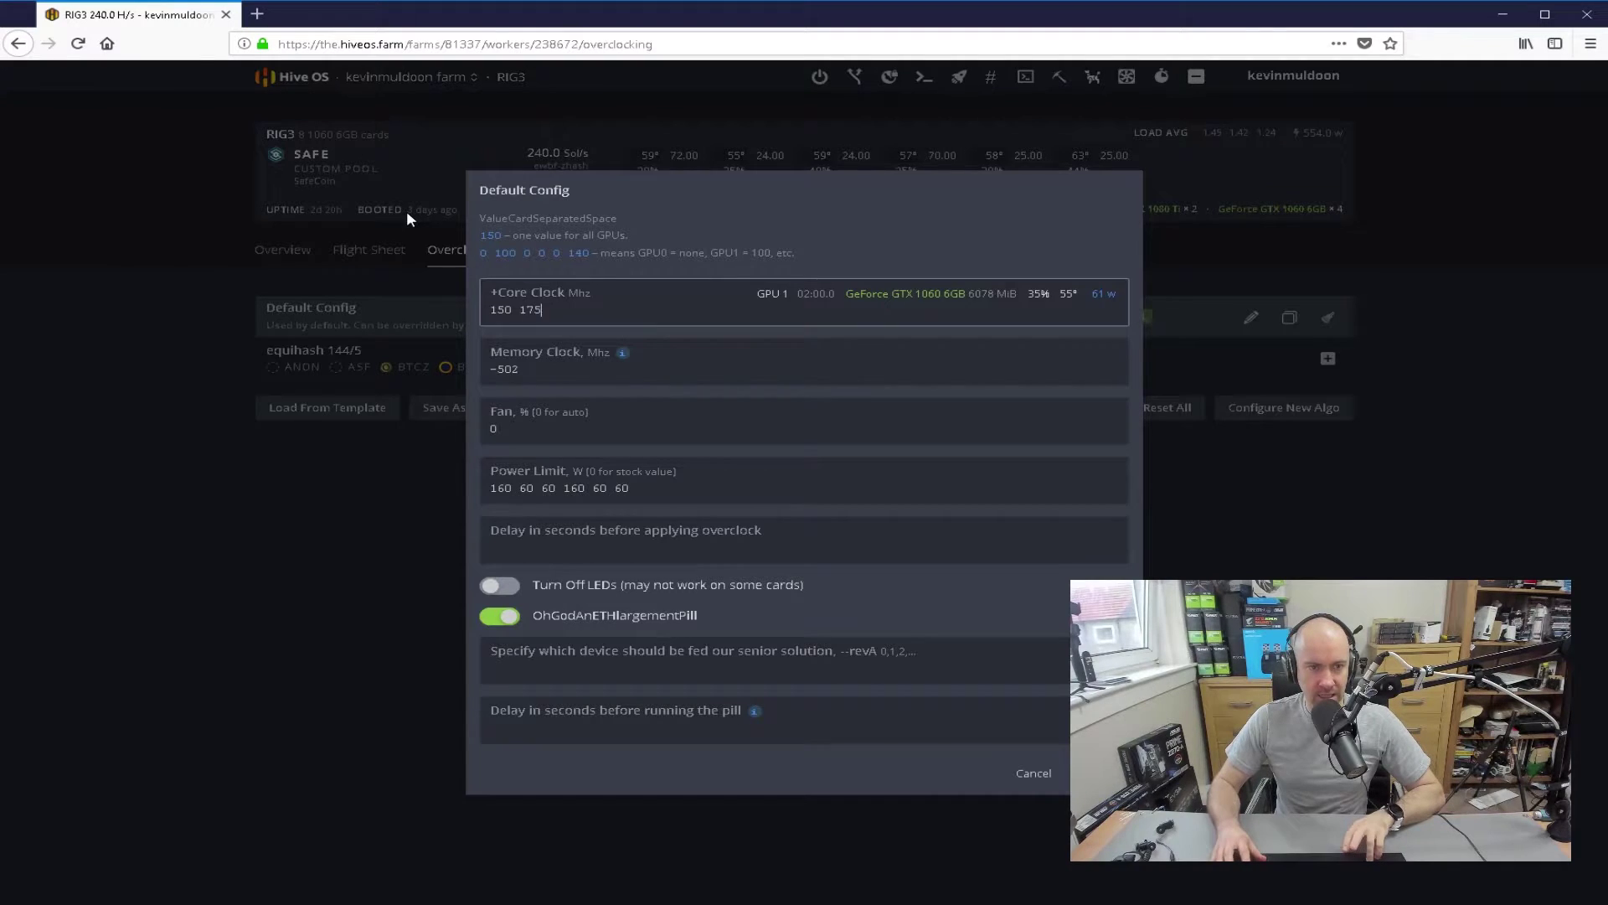
type(" 17")
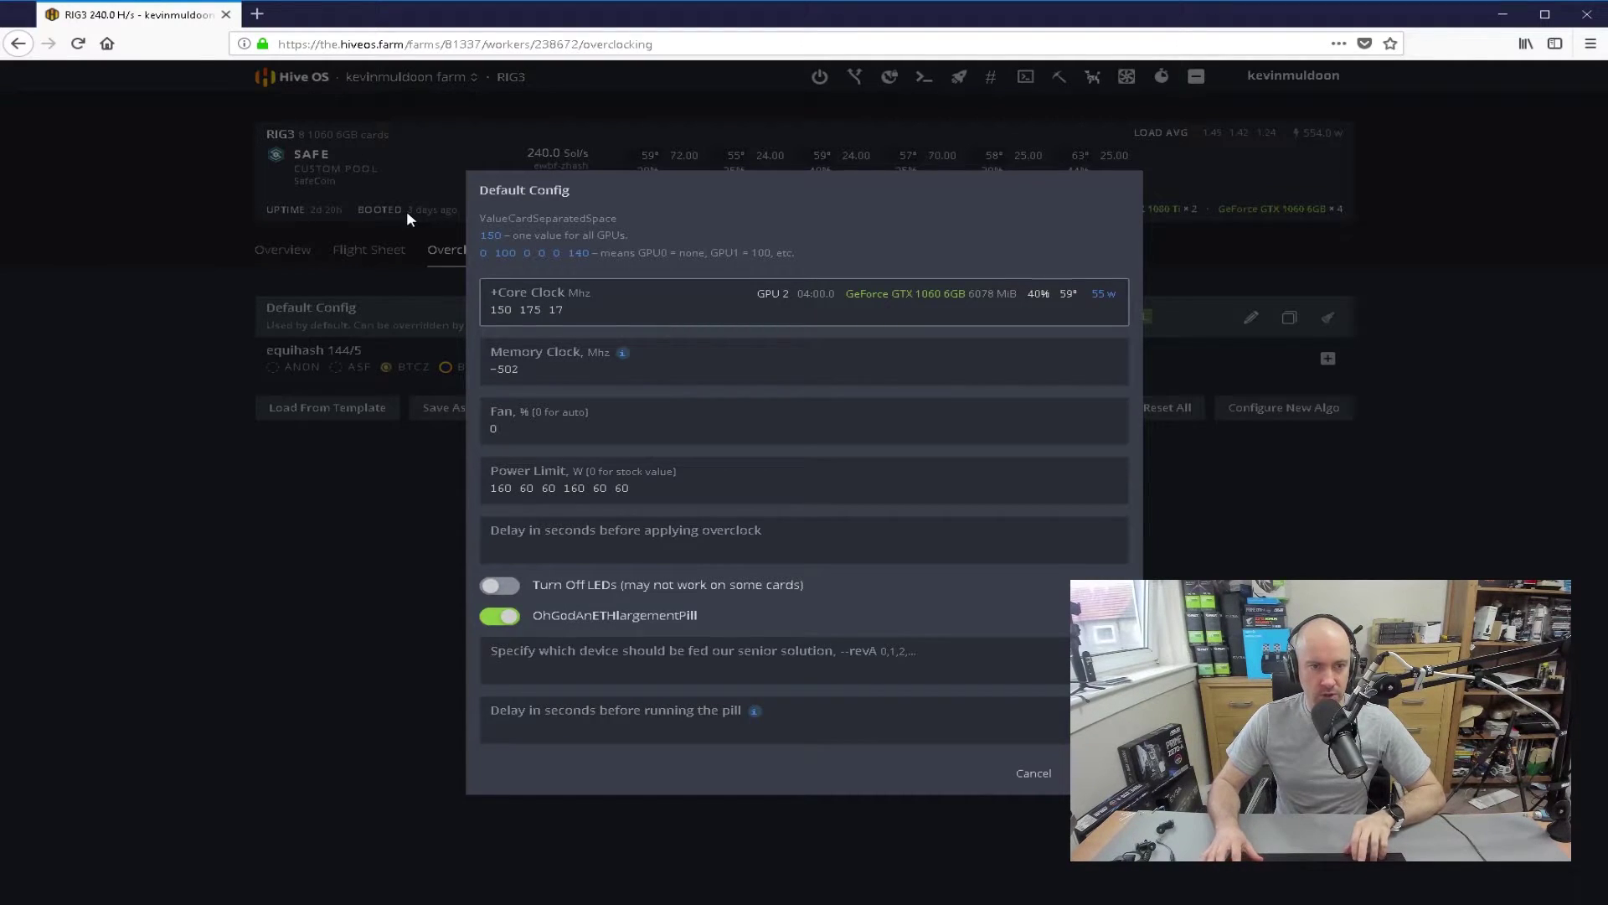
type("5")
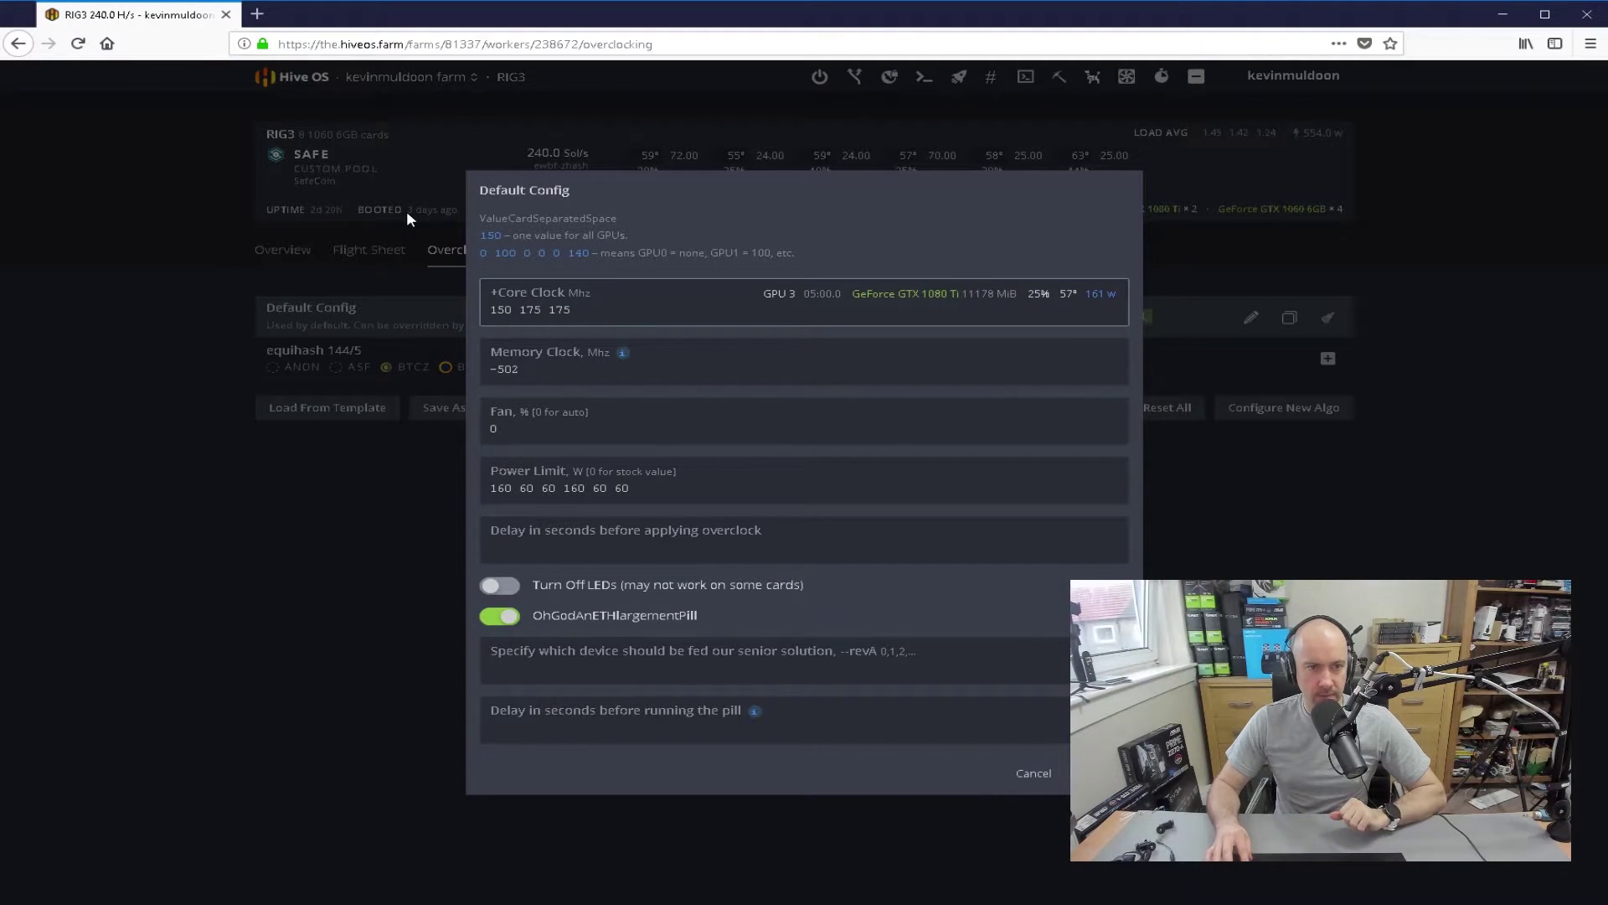
type(" 150 ")
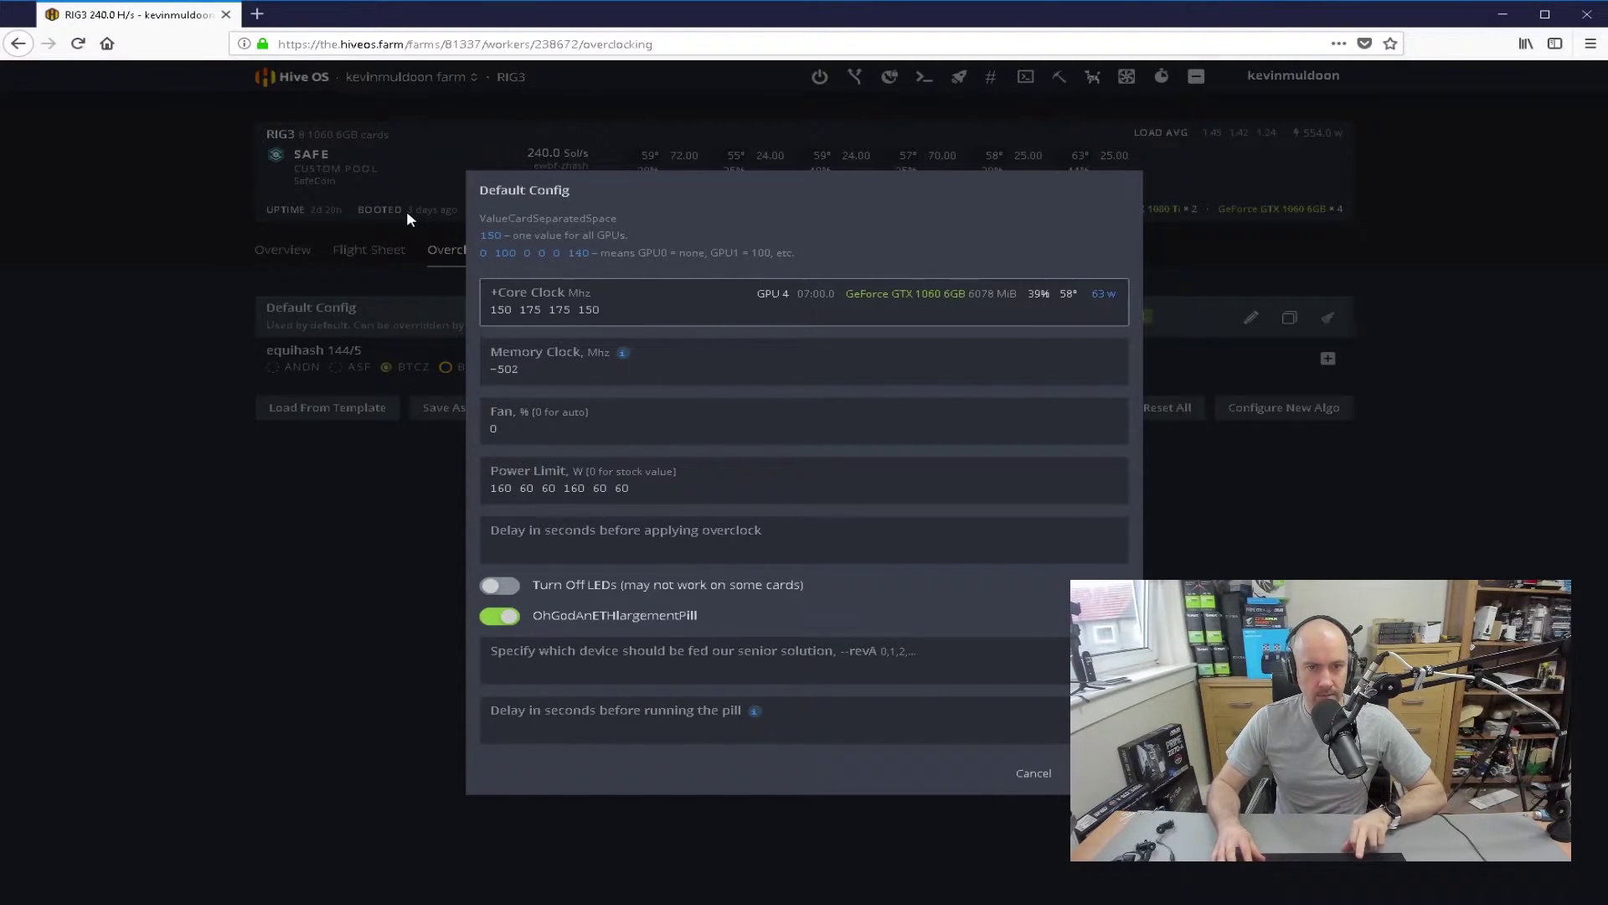
type("175 175")
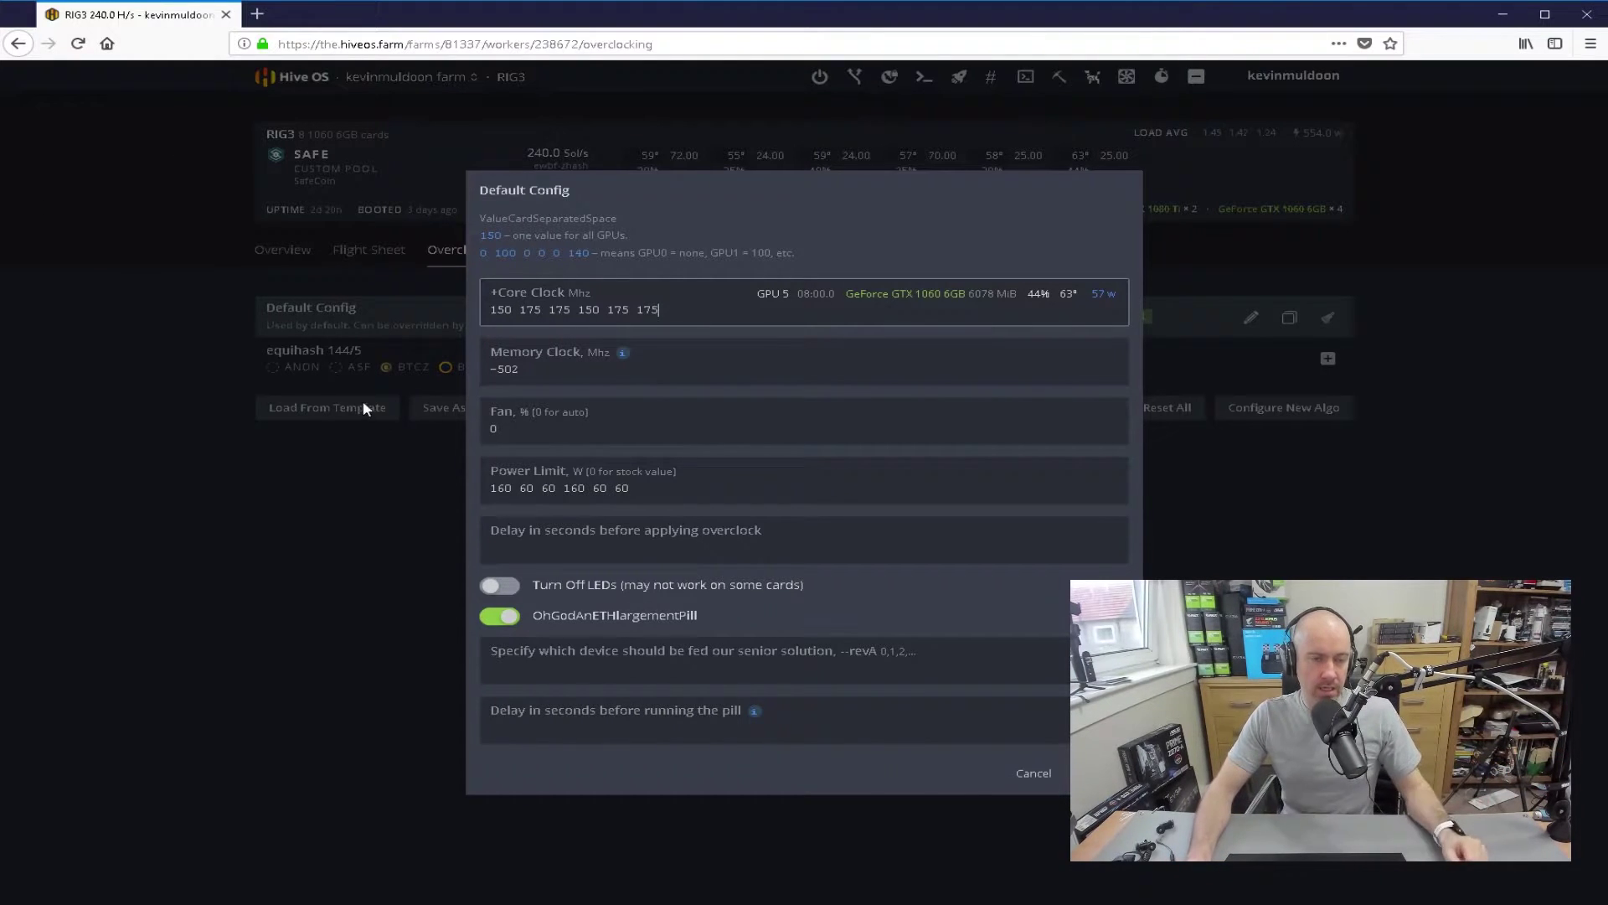
left_click(607, 373)
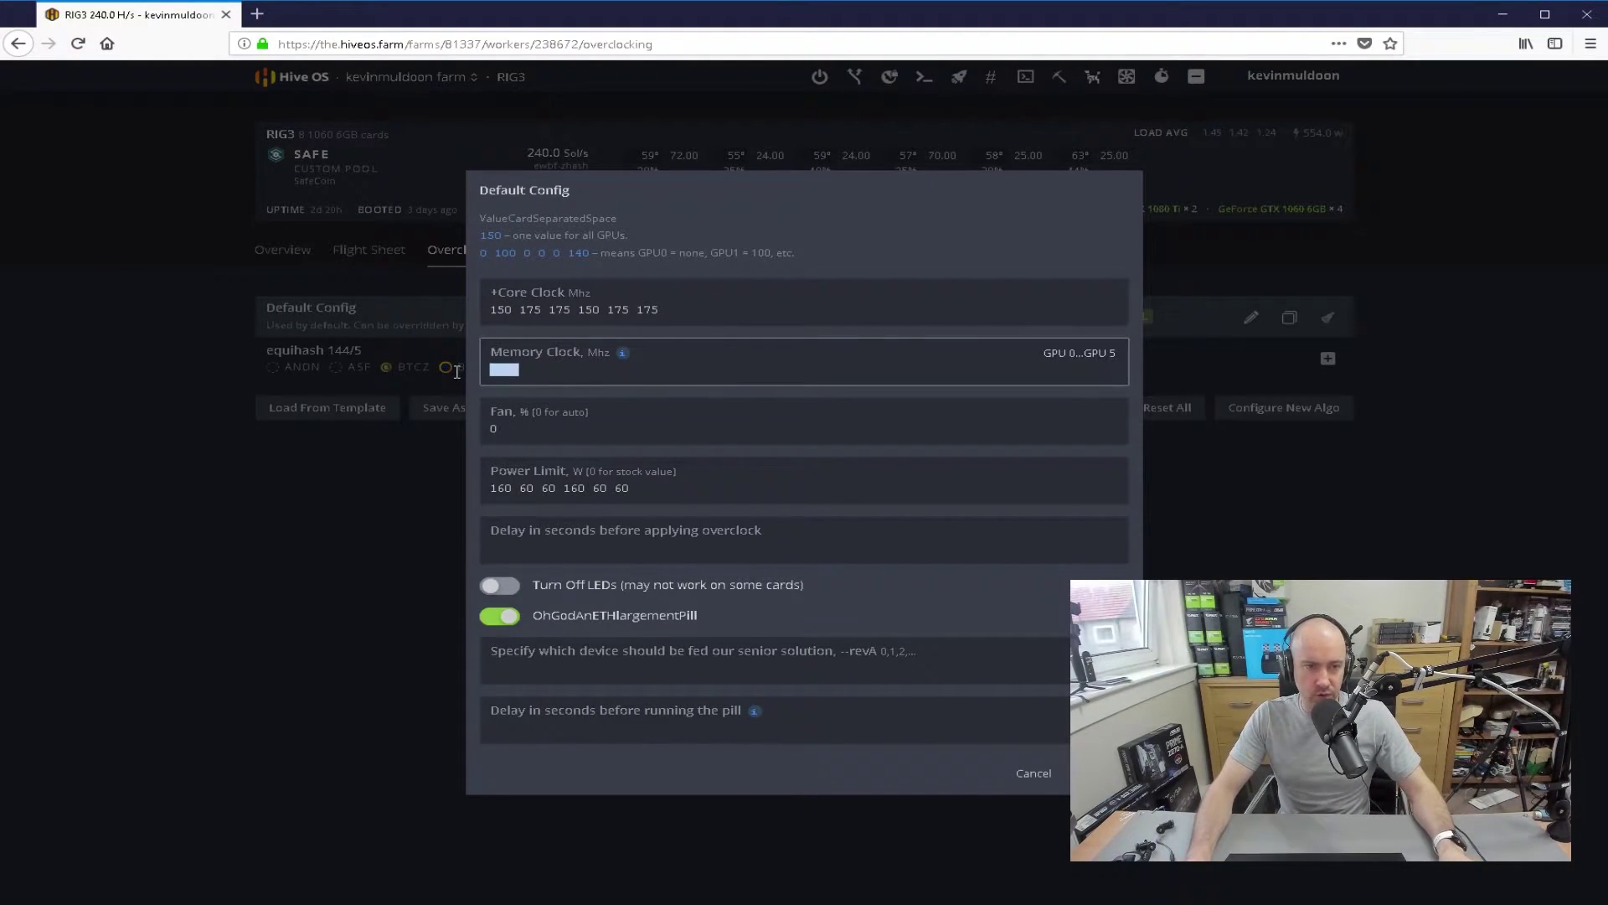
left_click(552, 361)
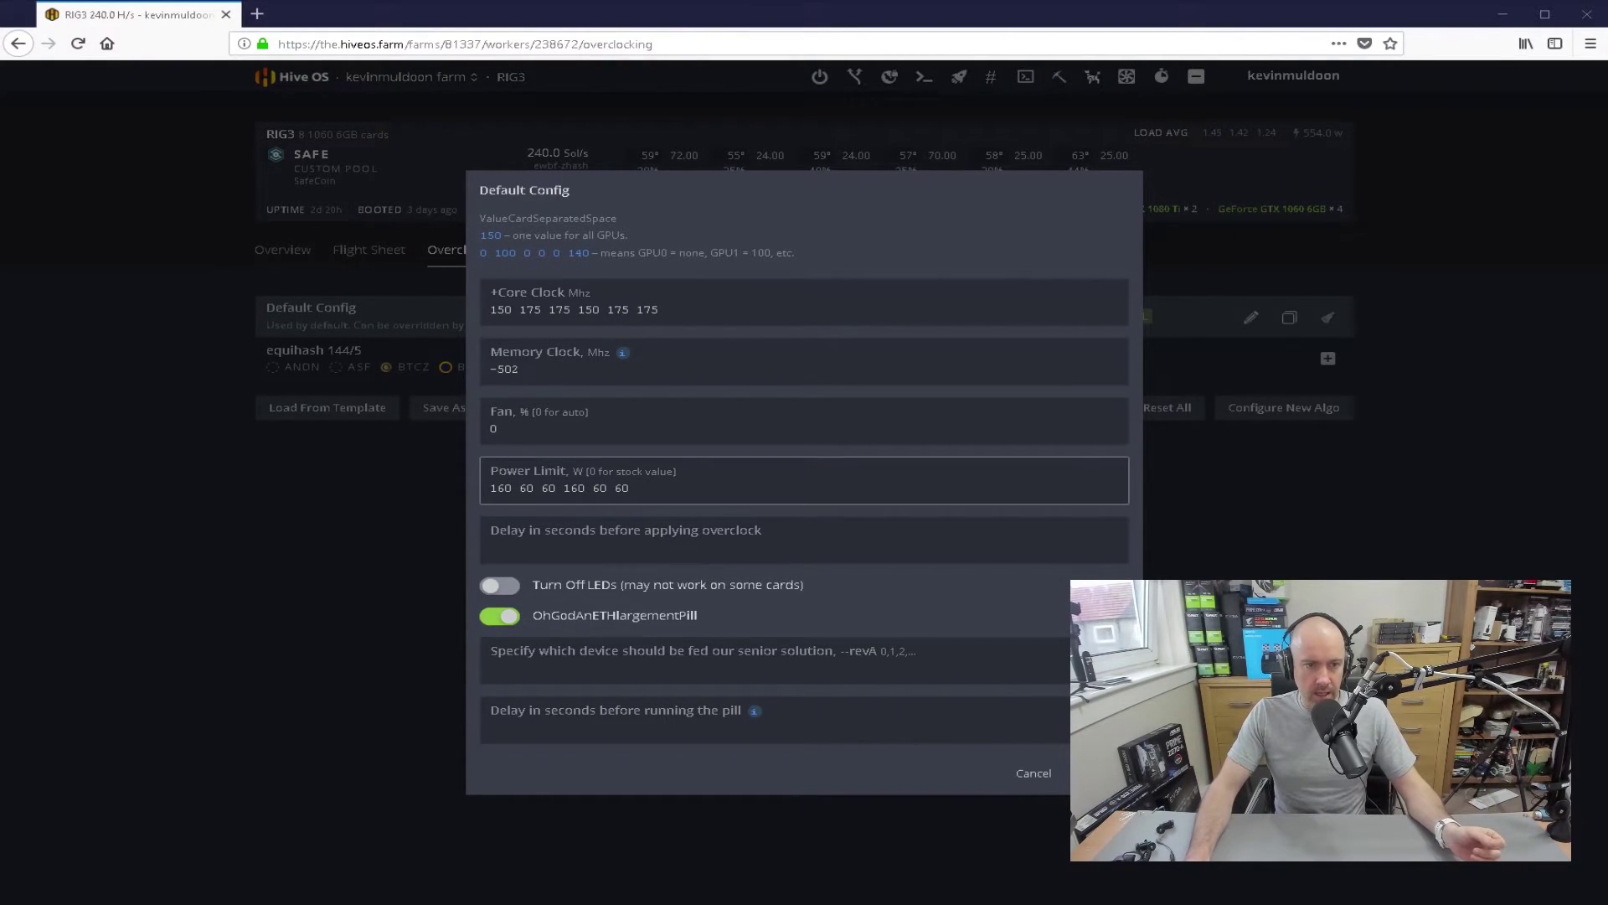
left_click_drag(511, 488, 480, 477)
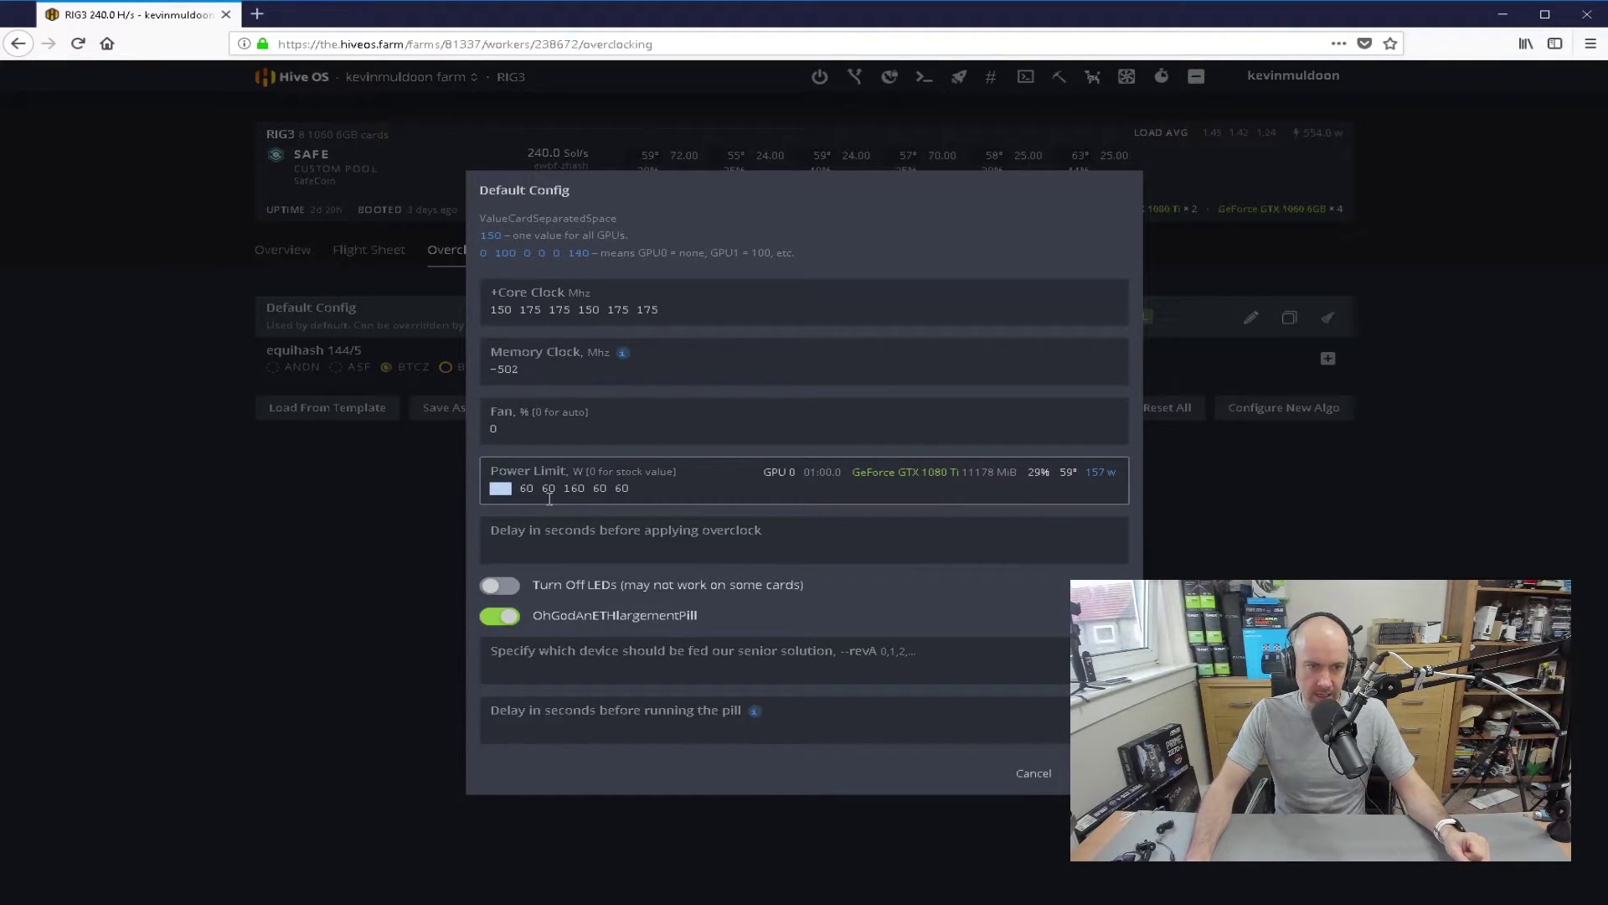
double_click(526, 488)
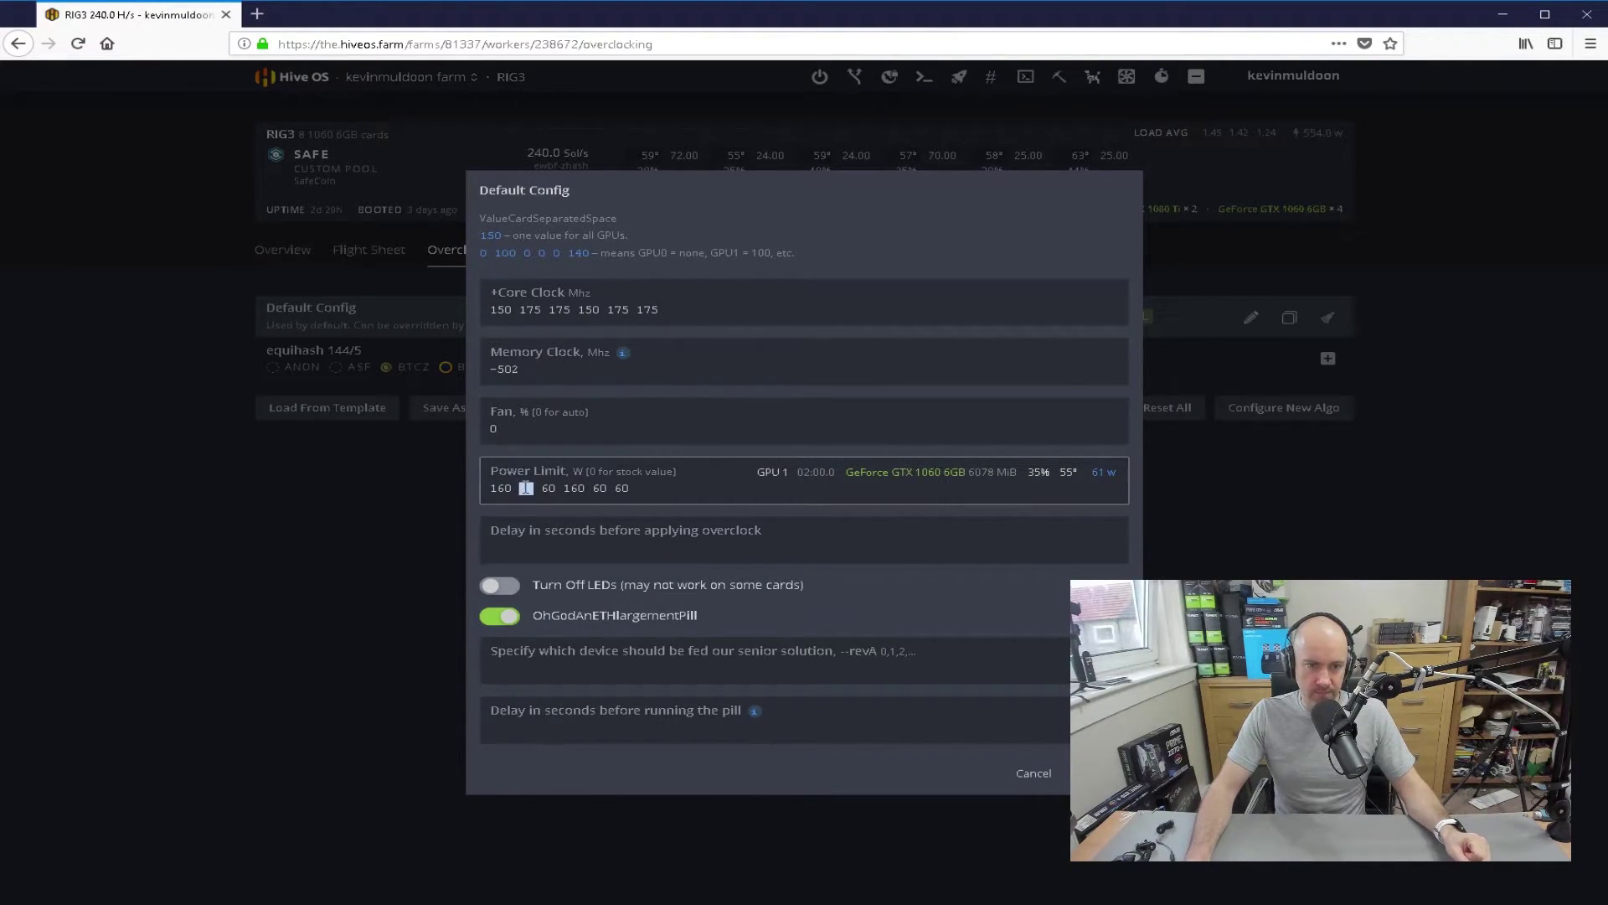
left_click(547, 490)
left_click(573, 490)
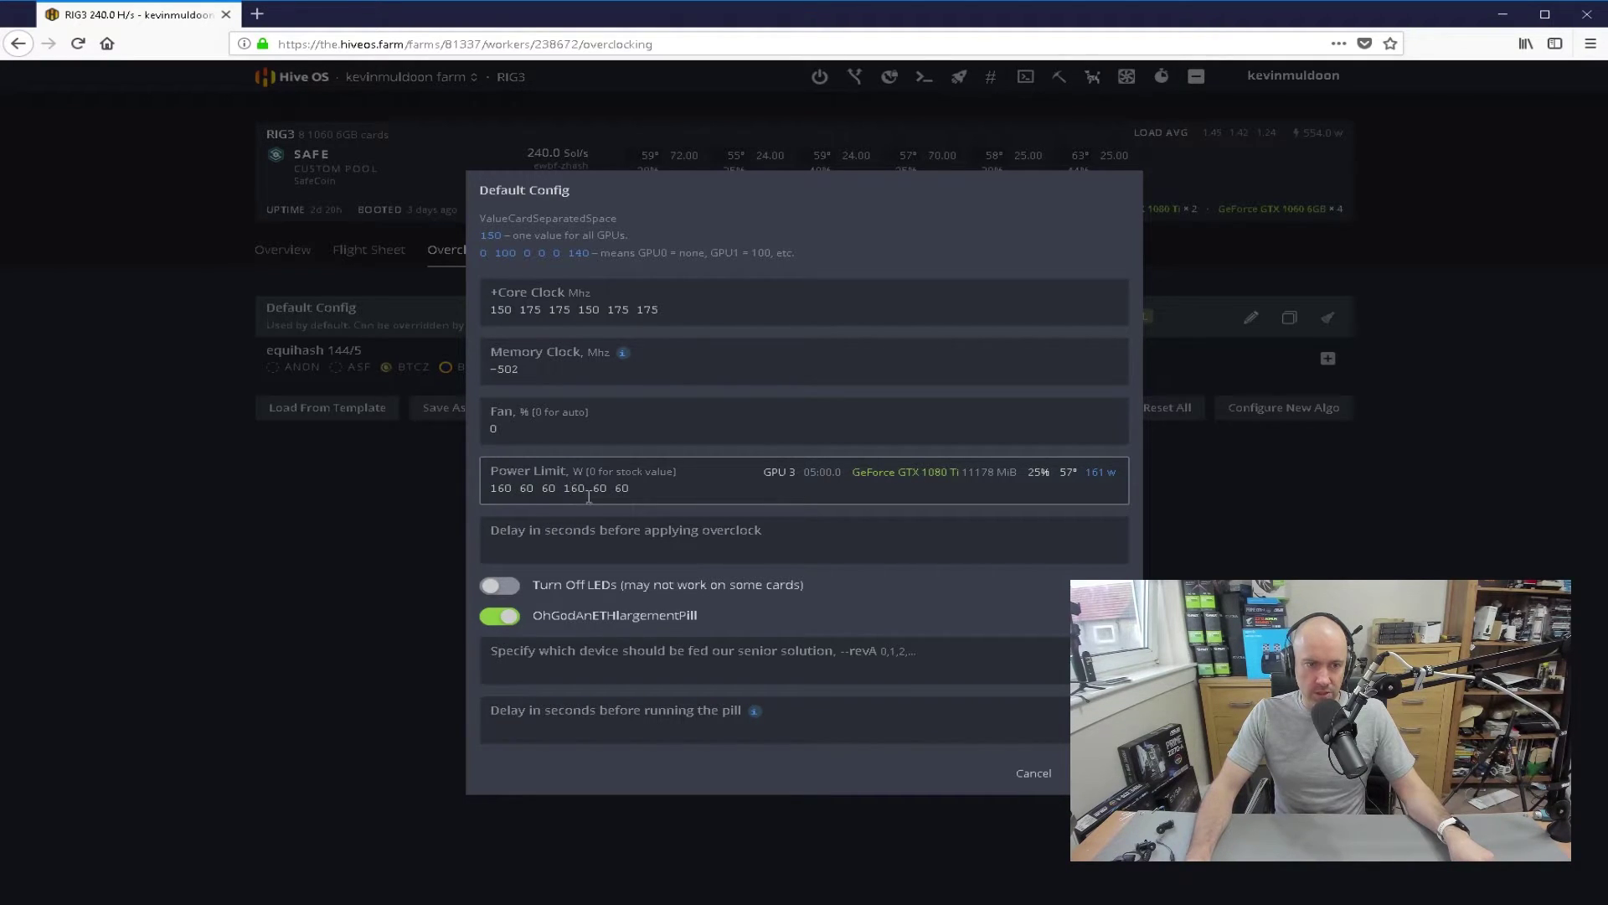
left_click(604, 487)
left_click(628, 489)
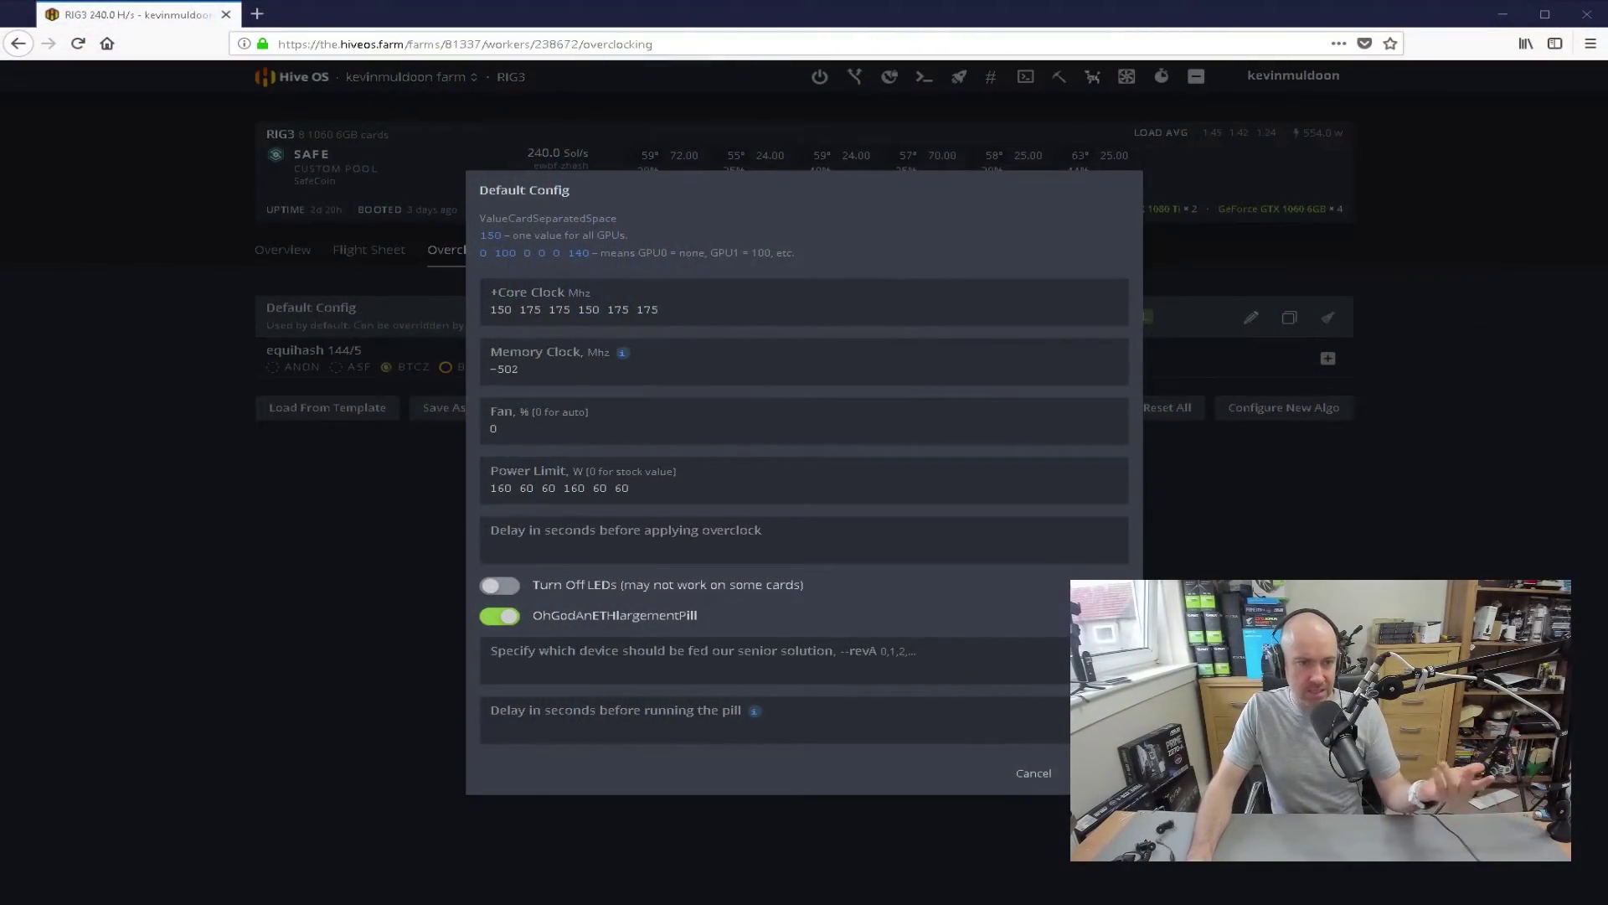
Review the power limit, -502 memory clock and core clock values, then cancel the Default Config editor
left_click(804, 487)
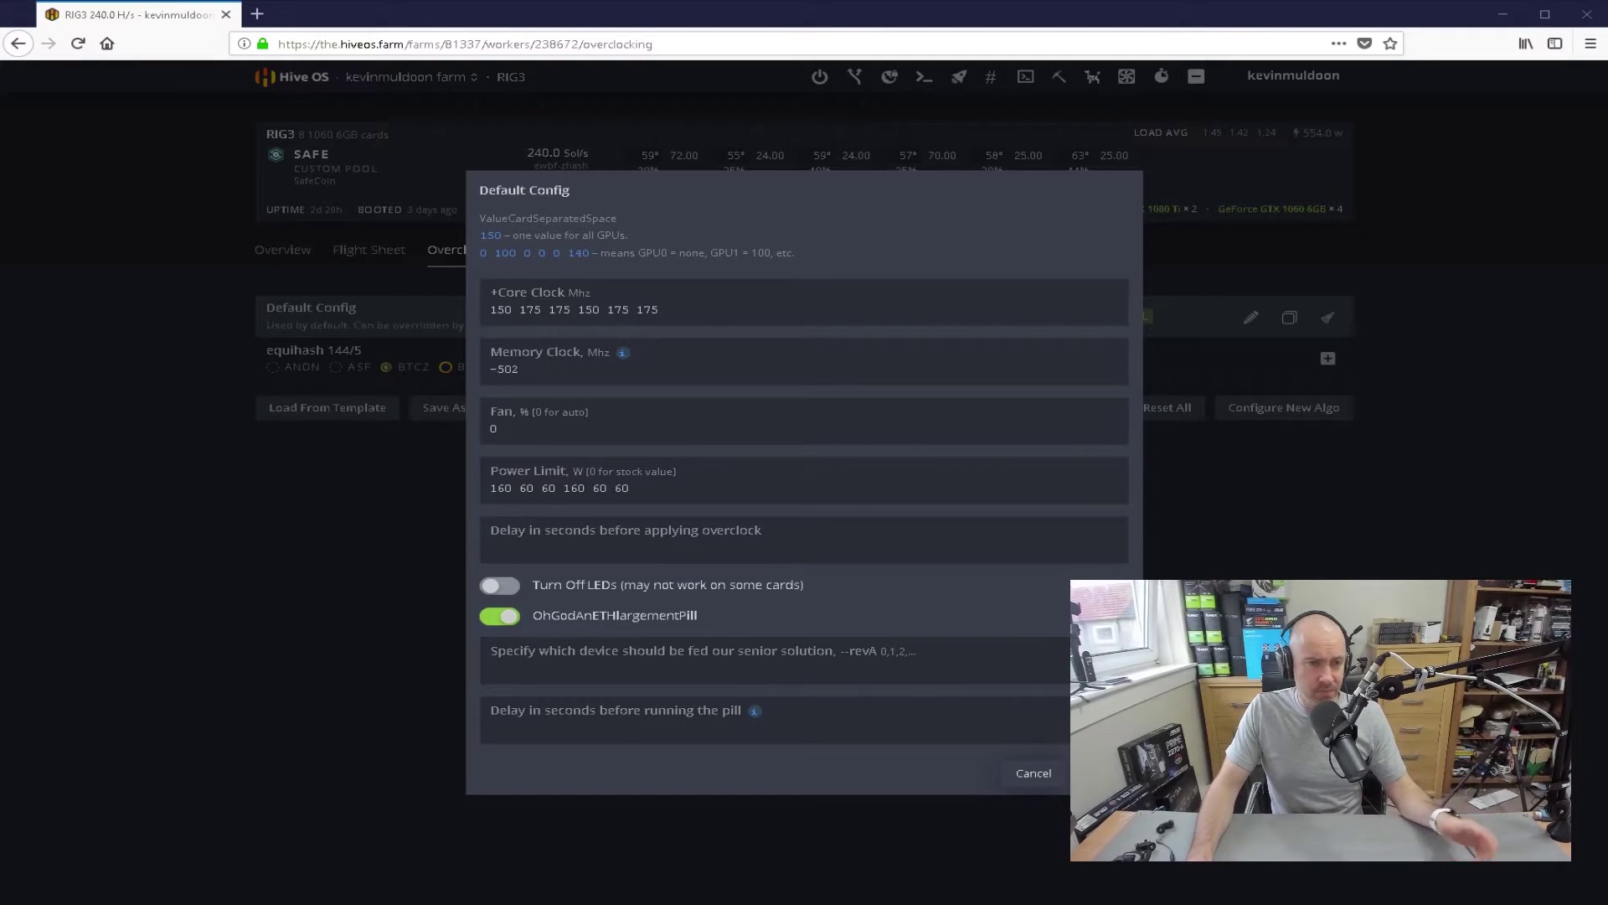
left_click_drag(536, 368, 391, 366)
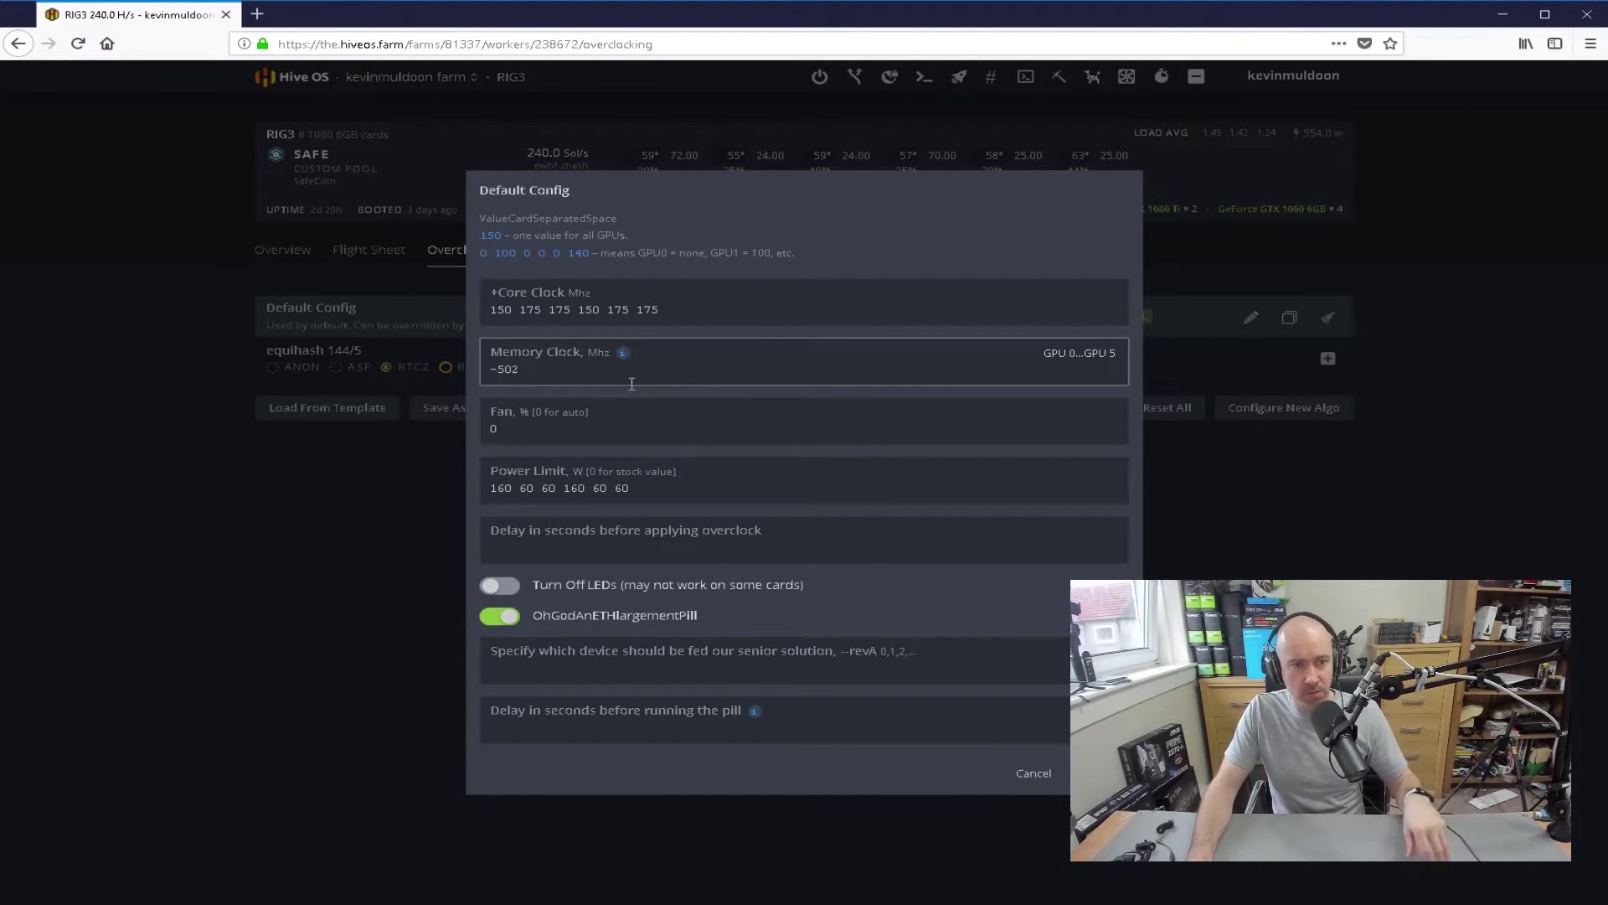
left_click_drag(739, 306, 569, 305)
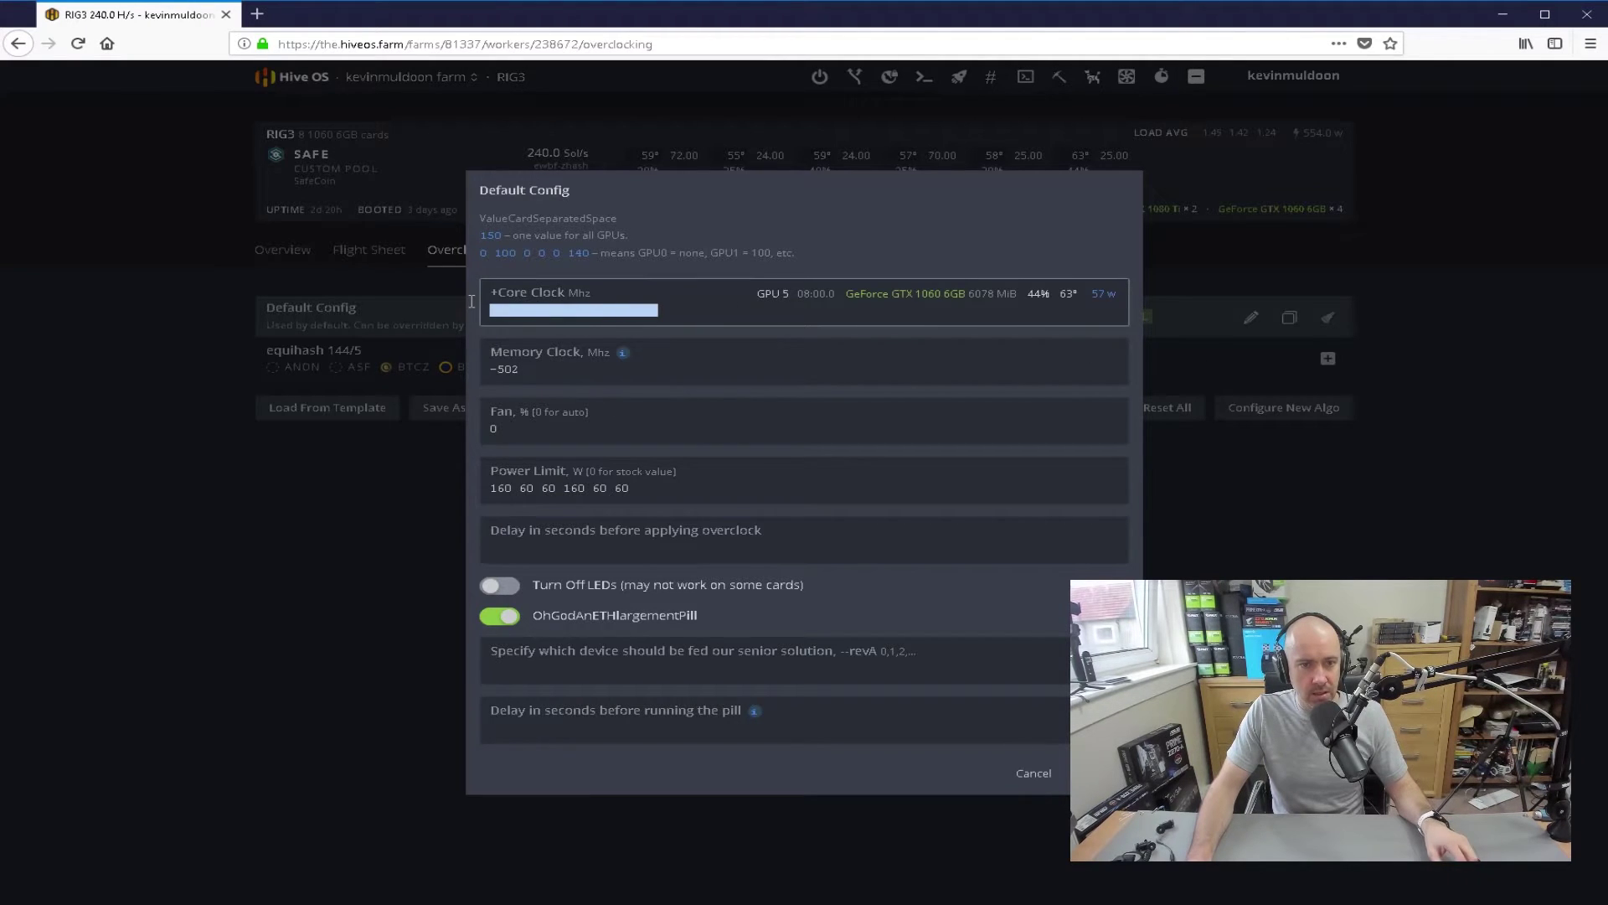
left_click(704, 312)
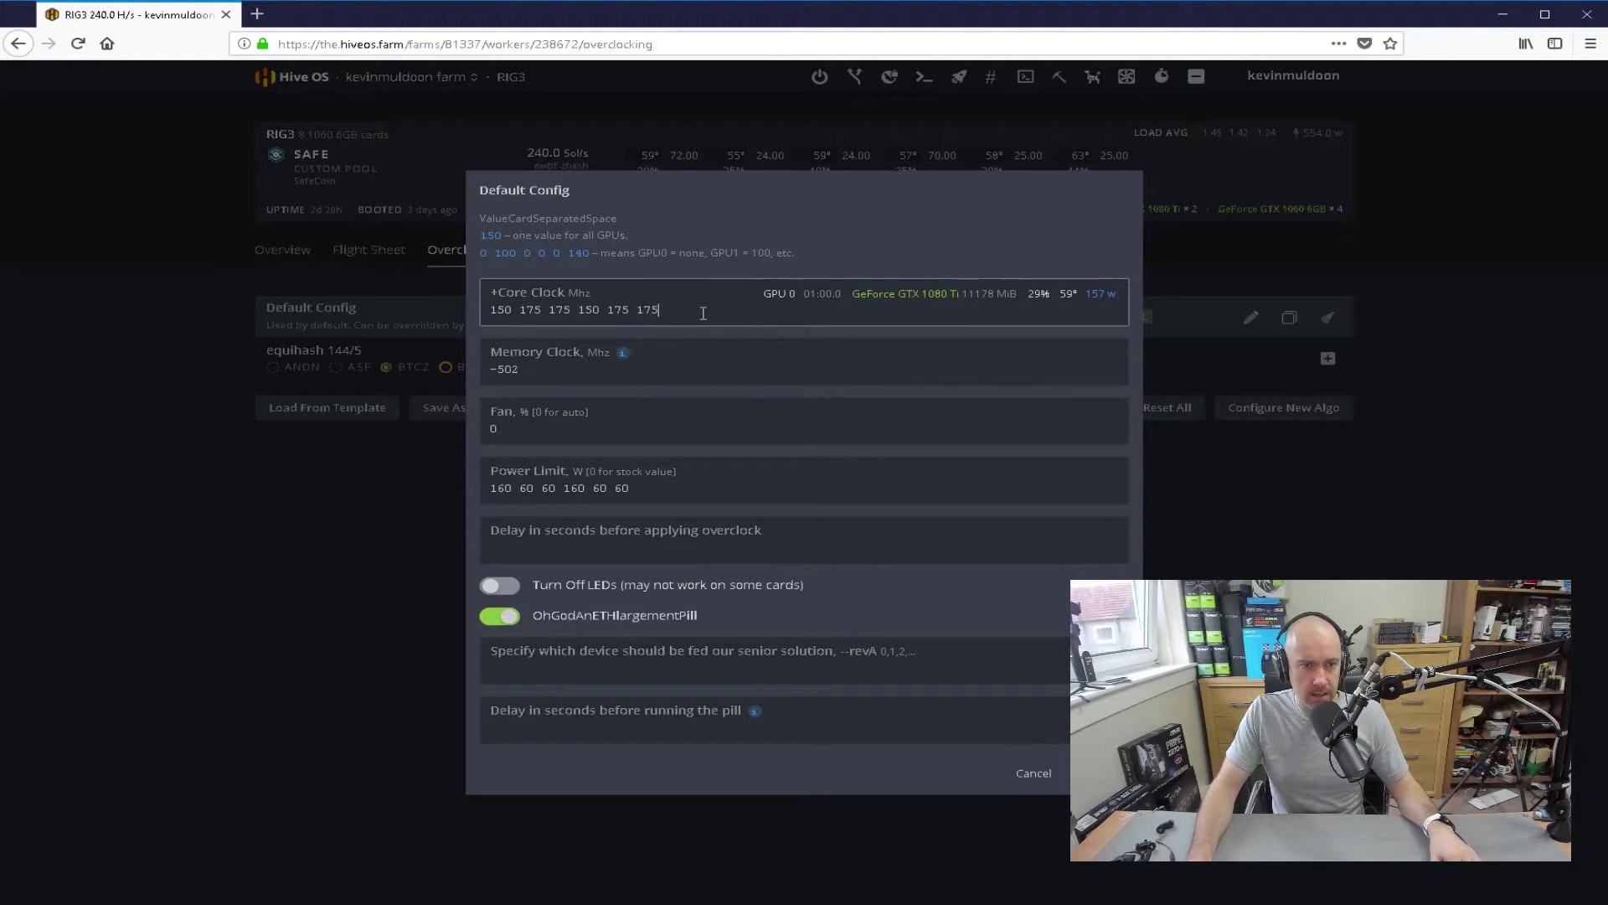
left_click(1036, 775)
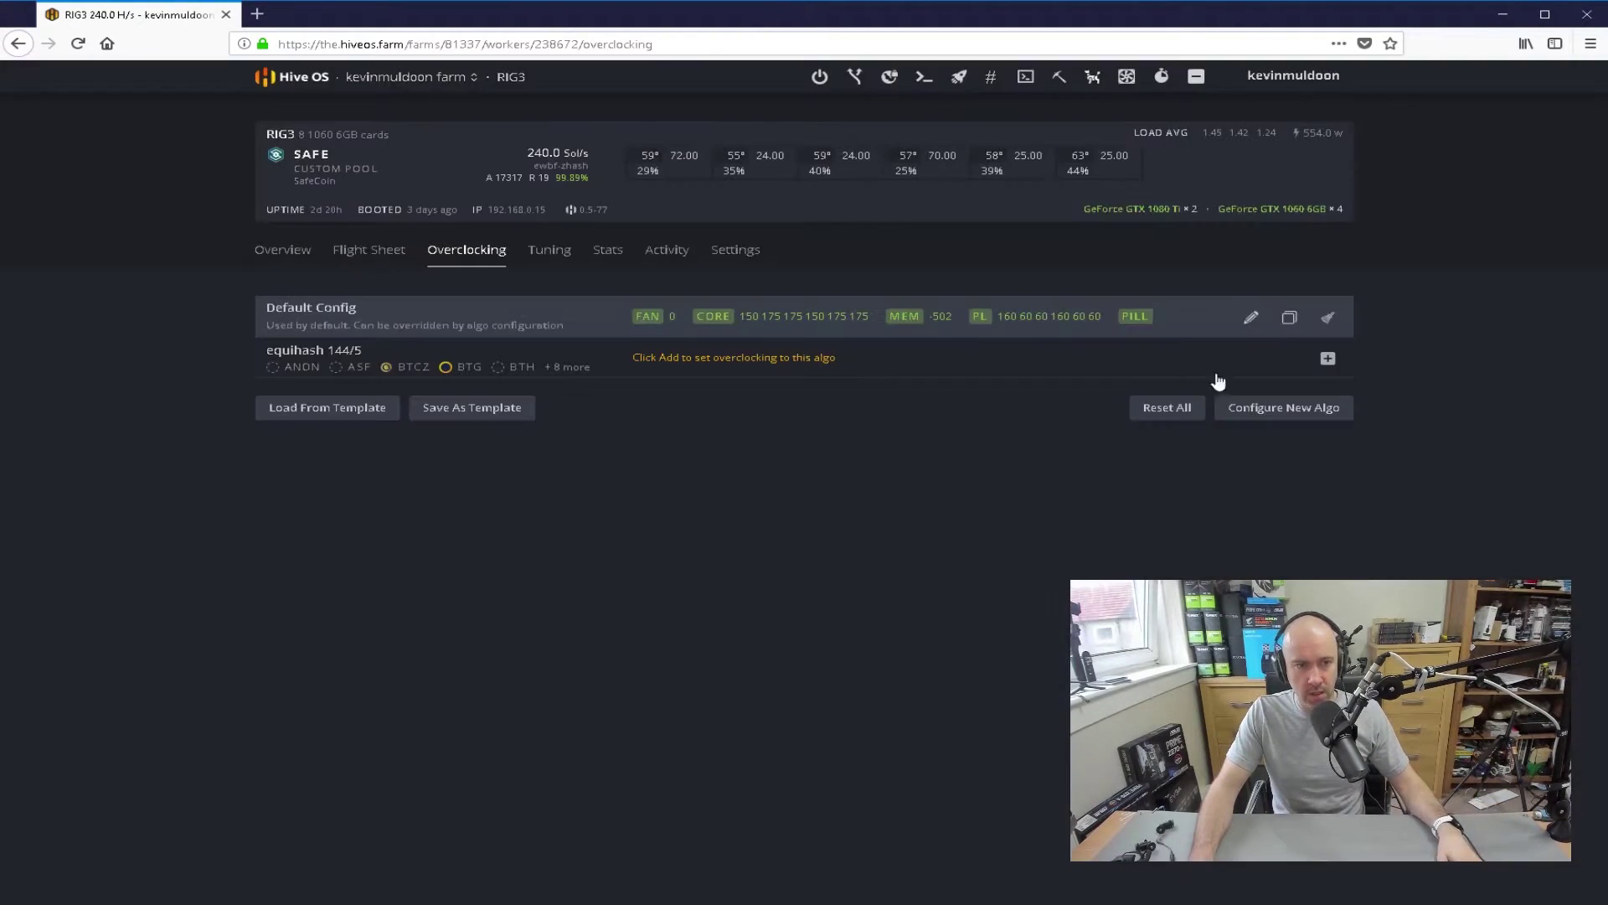
left_click(283, 259)
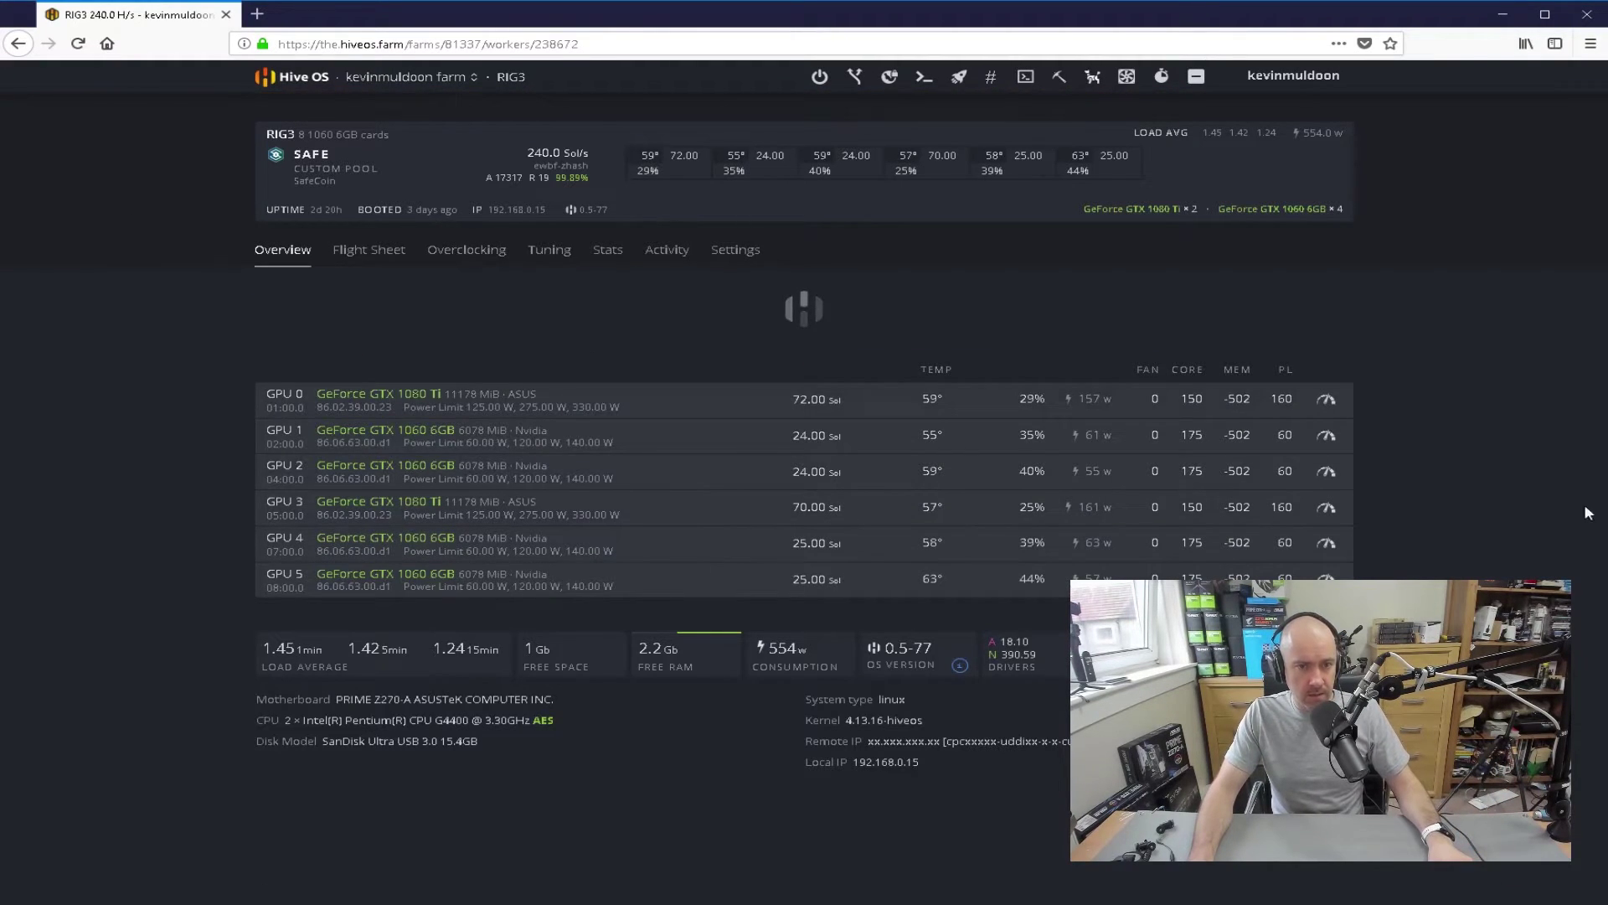
left_click(474, 250)
left_click(1250, 316)
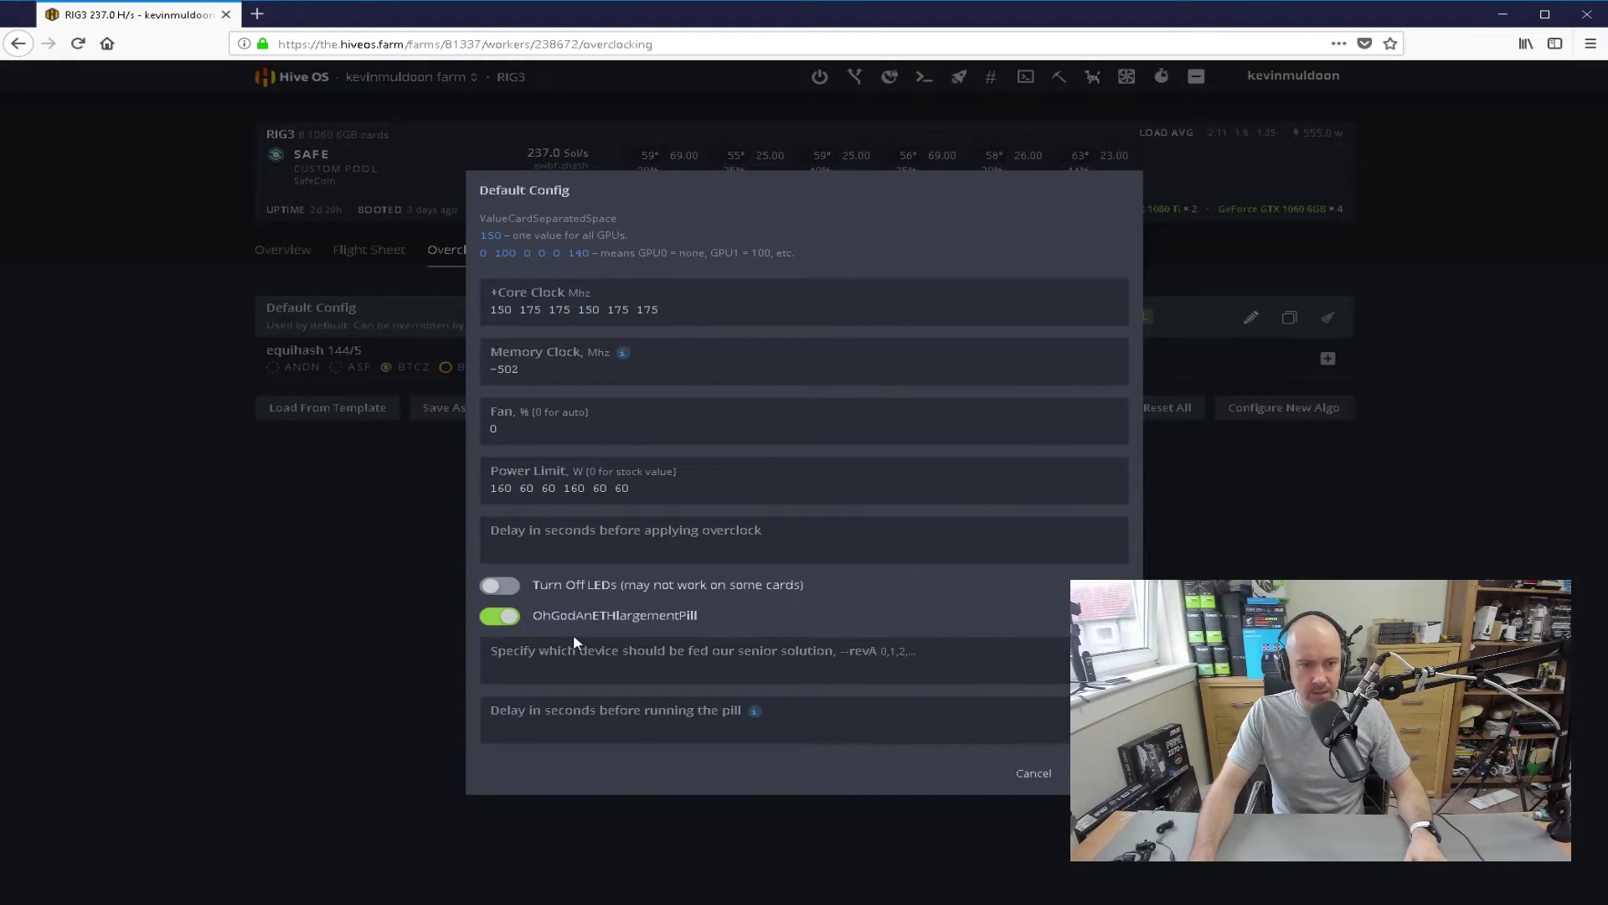
left_click(1036, 774)
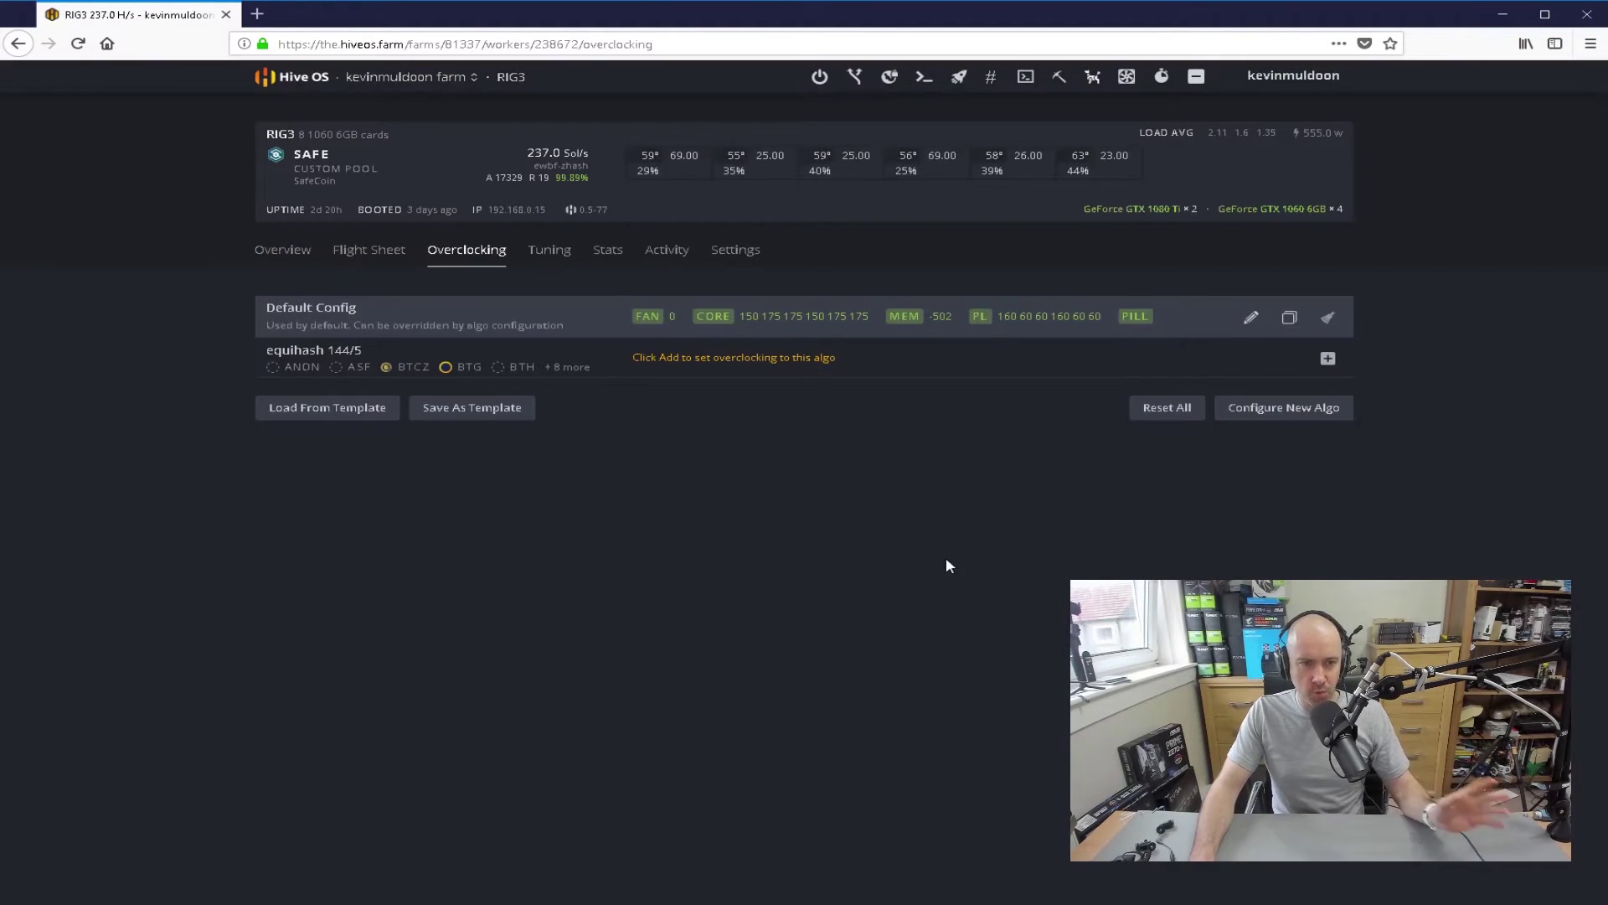
Switch to RIG3's Overview showing applied core 150/175, memory -502 and power limits 160/60 per GPU
left_click(301, 257)
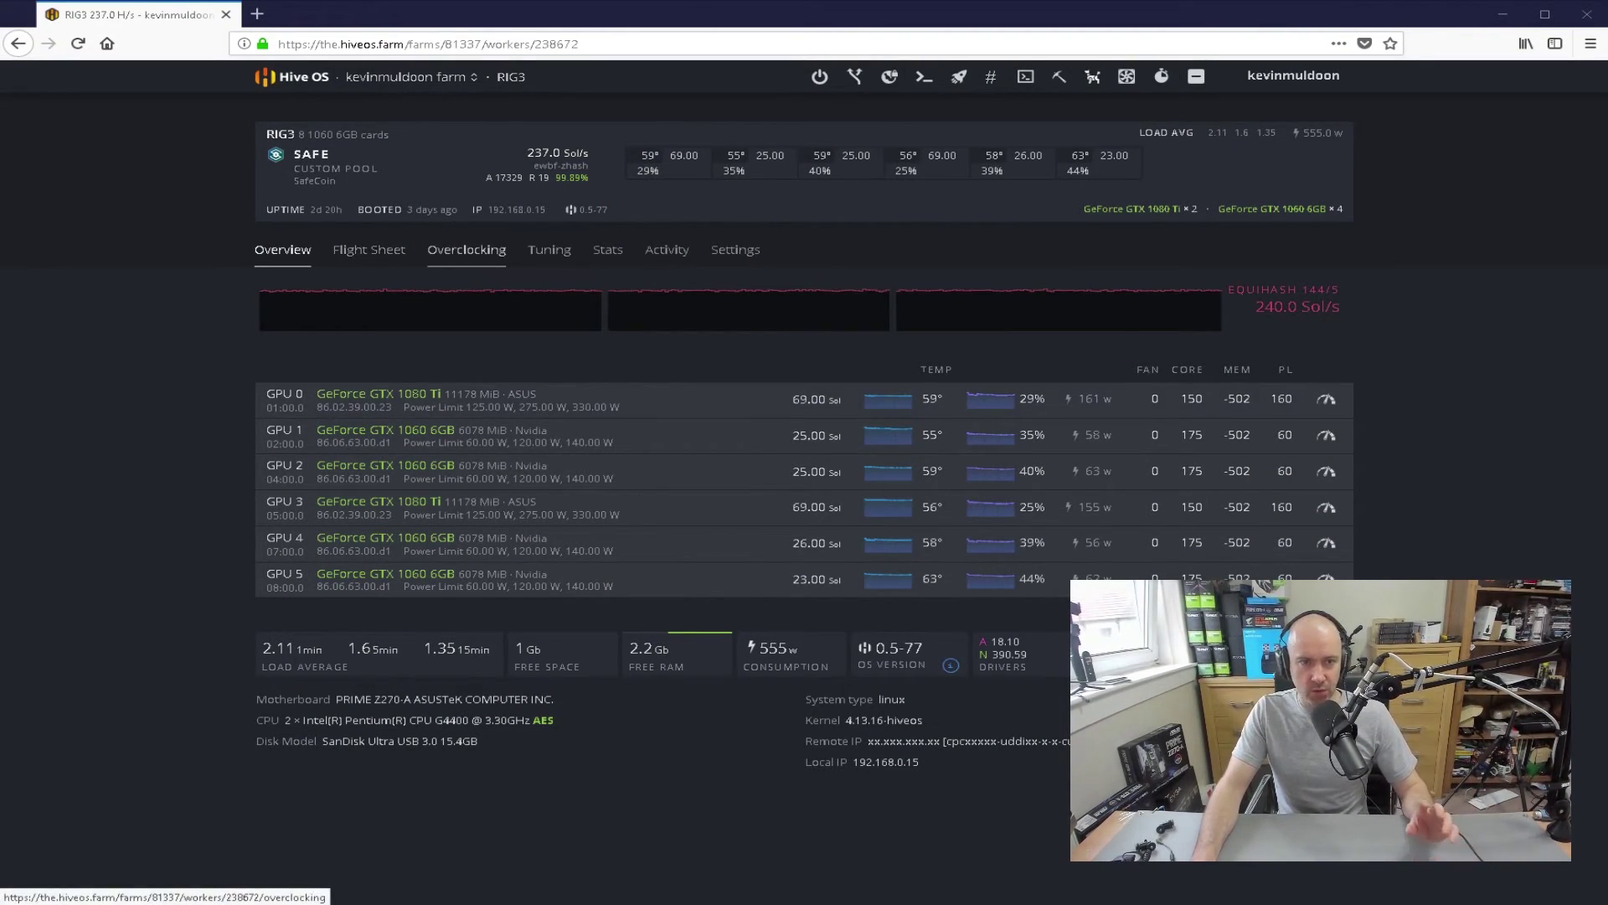
Go back to RIG3's Overclocking tab, now hashing at 244.0 Sol/s, and check the Miner actions list
left_click(466, 249)
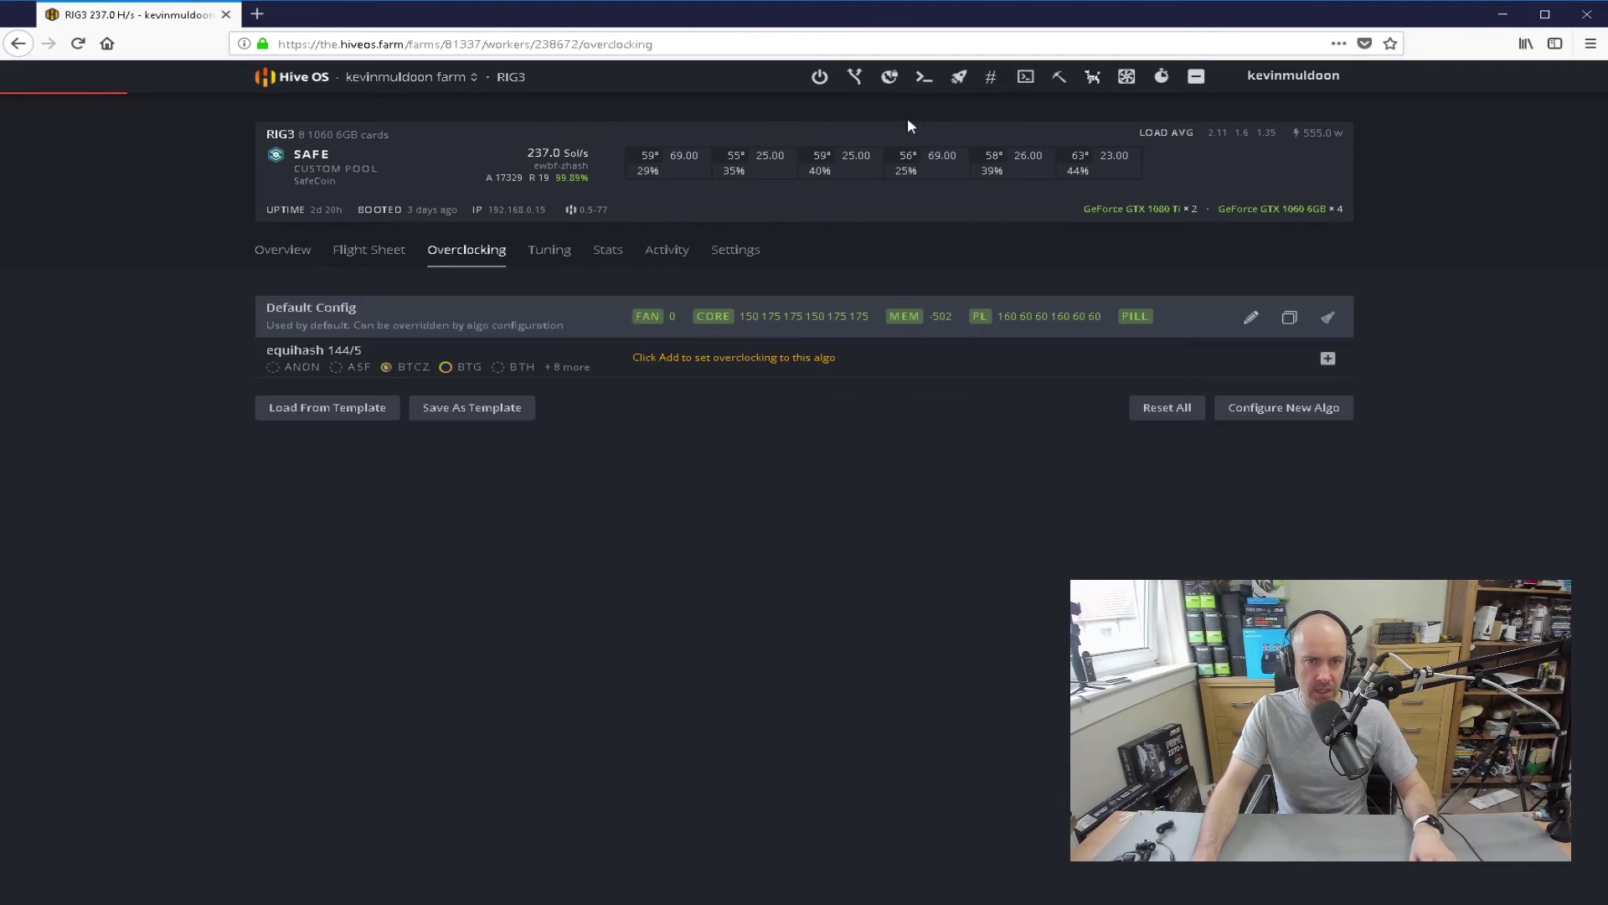
left_click(1062, 84)
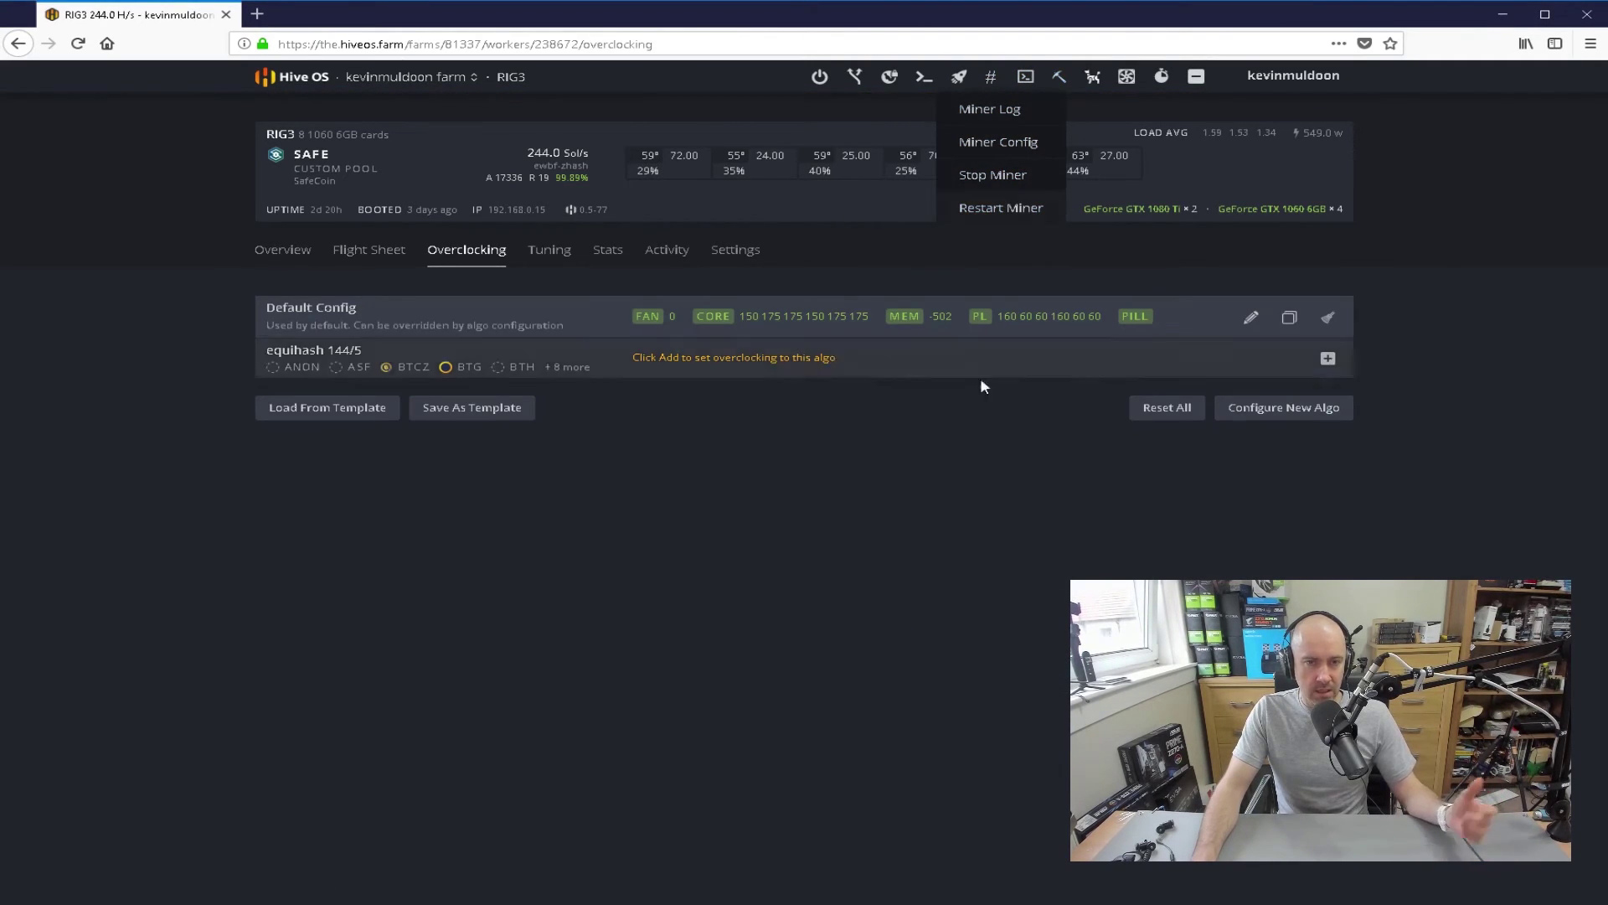